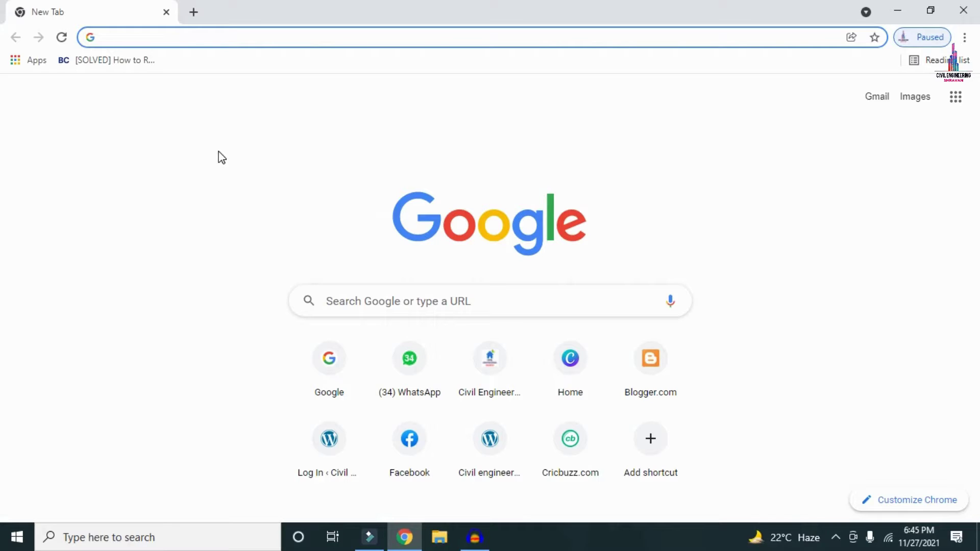
{"action": "type", "text": "http://civilbasics123.com/"}
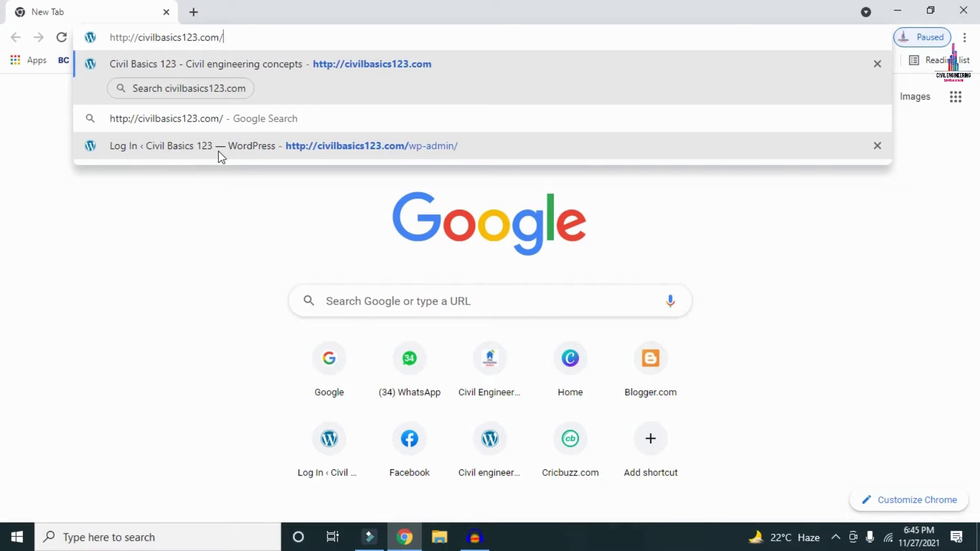
{"action": "key", "text": "Return"}
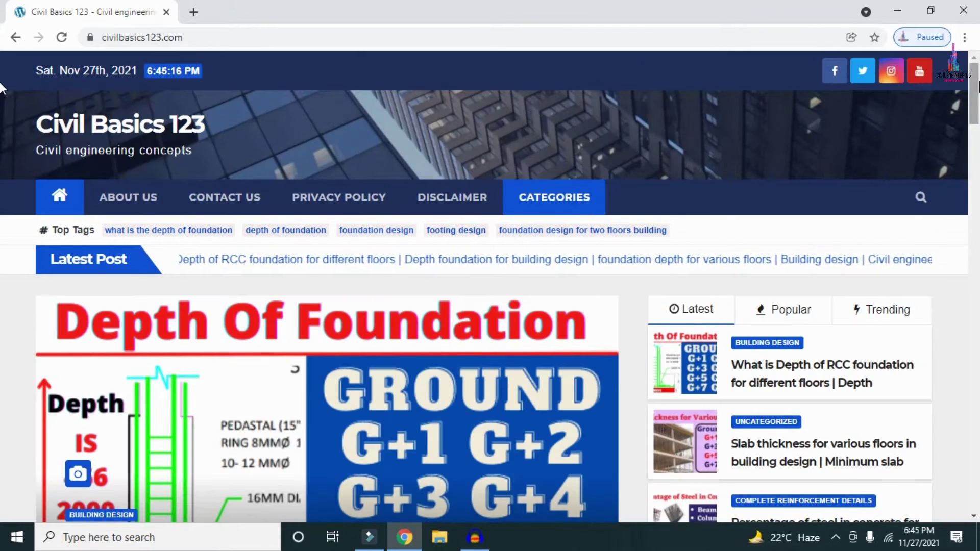
Scroll through the homepage's slab-thickness and foundation-depth posts and back up
{"action": "scroll", "coordinate": [3, 86], "scroll_direction": "down", "scroll_amount": 7}
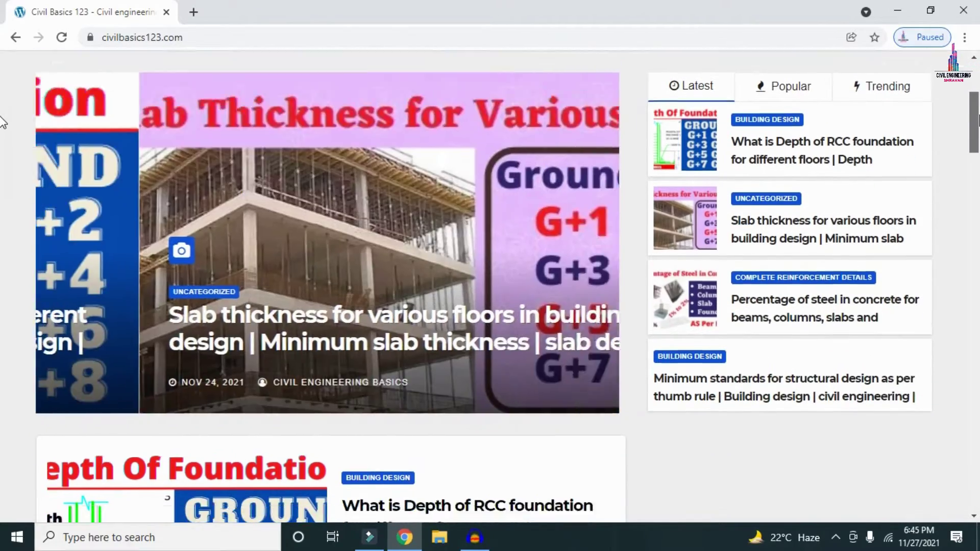
{"action": "scroll", "coordinate": [3, 135], "scroll_direction": "down", "scroll_amount": 4}
{"action": "scroll", "coordinate": [4, 156], "scroll_direction": "up", "scroll_amount": 11}
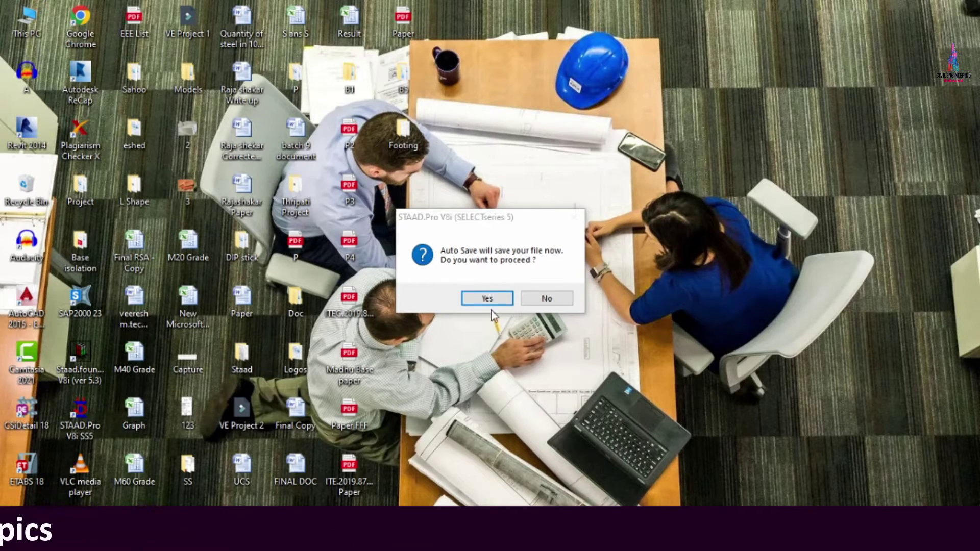
Save the model, then review the Rect 0.46x0.46, Rect 0.46x0.35 and 0.15 m plate properties
{"action": "left_click", "coordinate": [485, 298]}
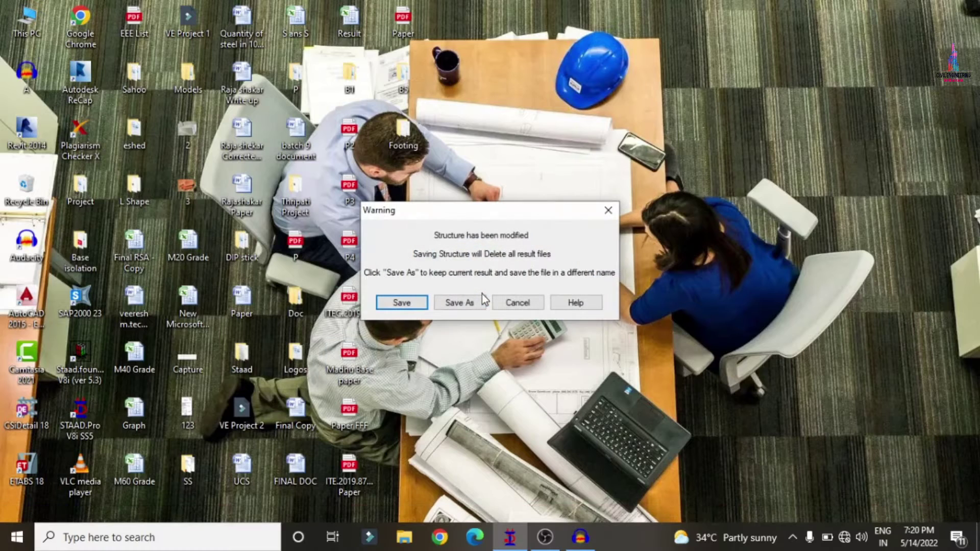
{"action": "left_click", "coordinate": [402, 303]}
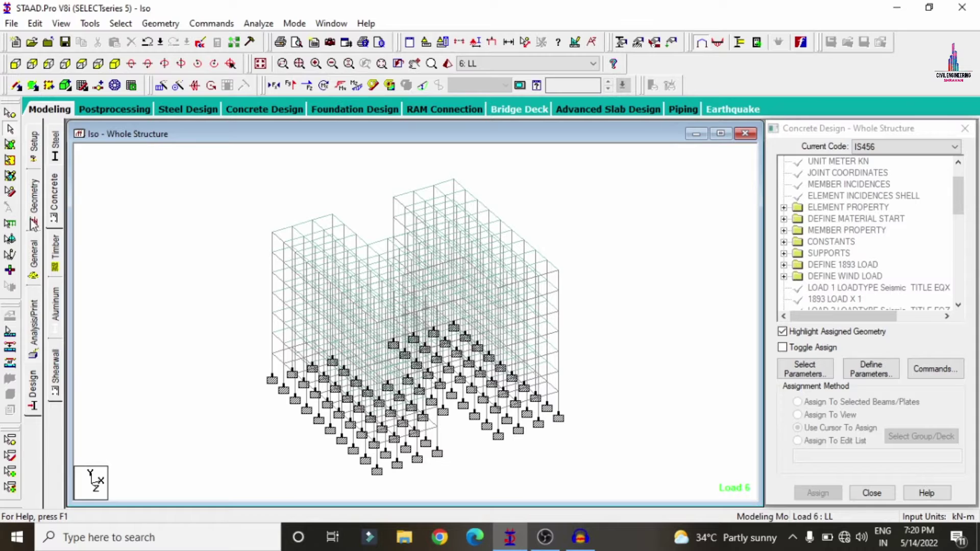
{"action": "left_click", "coordinate": [37, 248]}
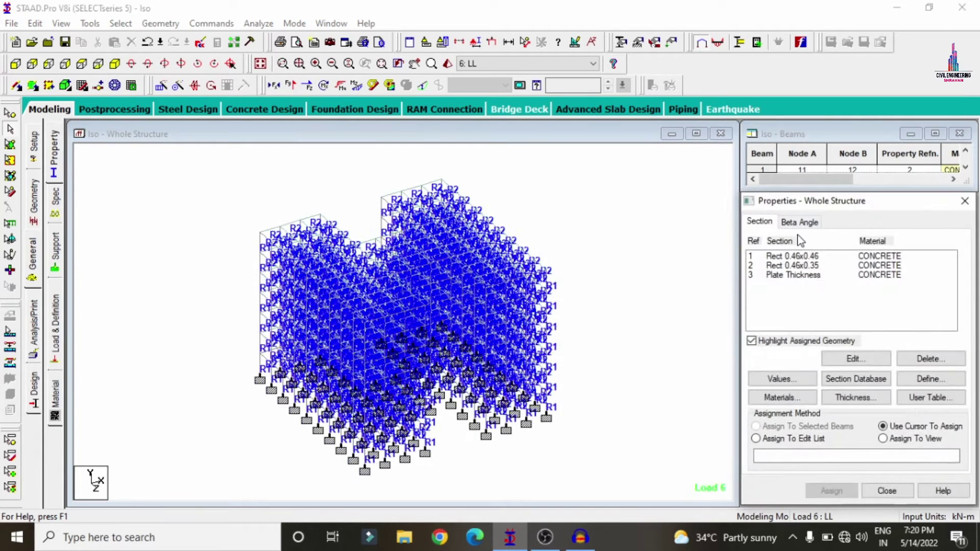
{"action": "left_click", "coordinate": [805, 255]}
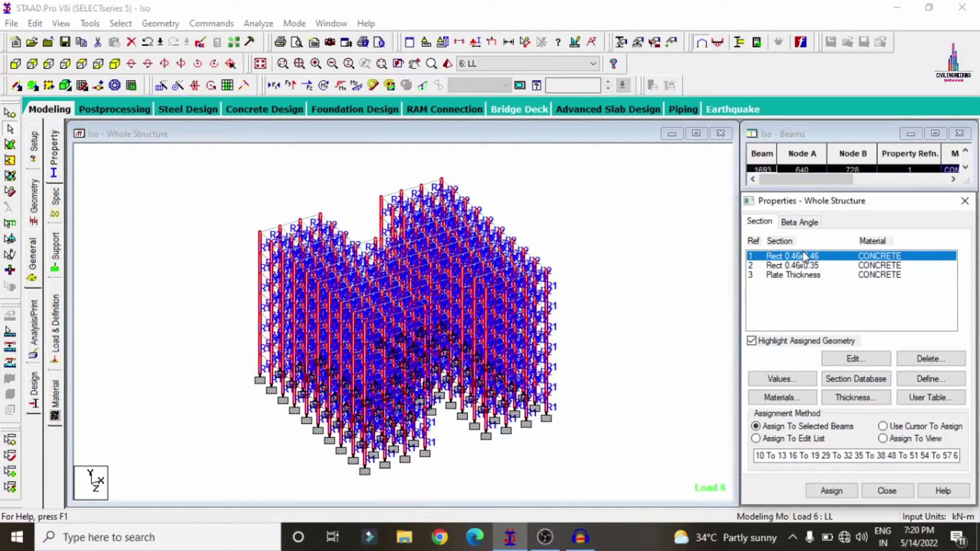
{"action": "left_click", "coordinate": [779, 266]}
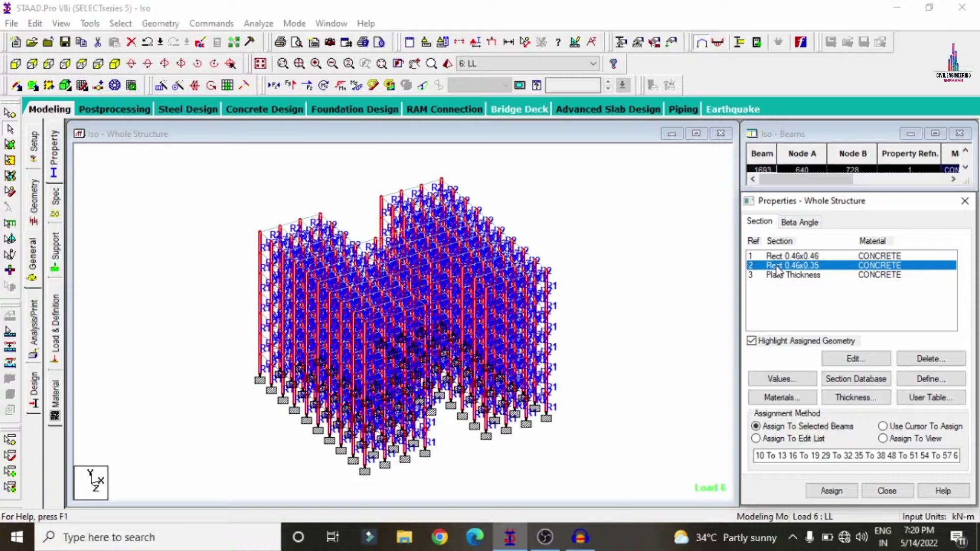
{"action": "left_click", "coordinate": [811, 276]}
{"action": "left_click", "coordinate": [867, 361]}
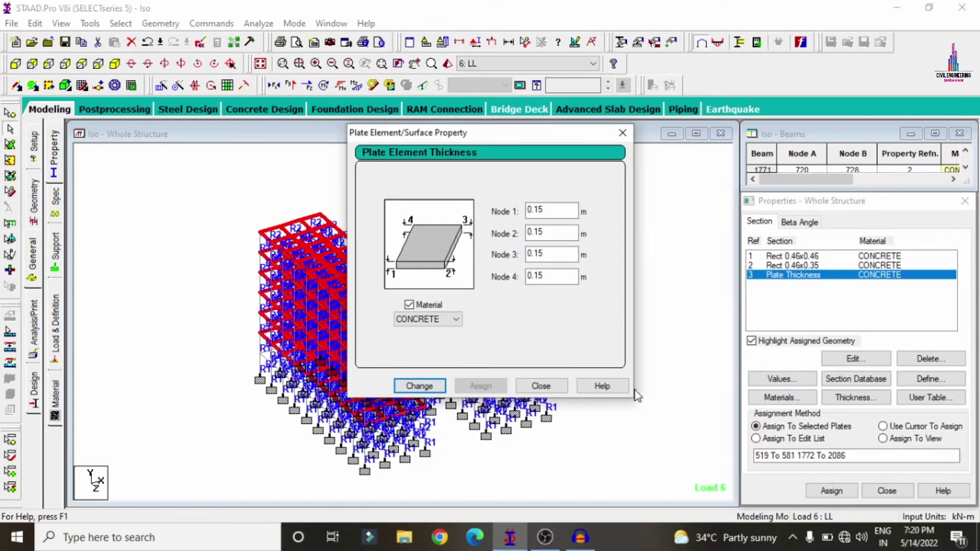
{"action": "left_click", "coordinate": [540, 386]}
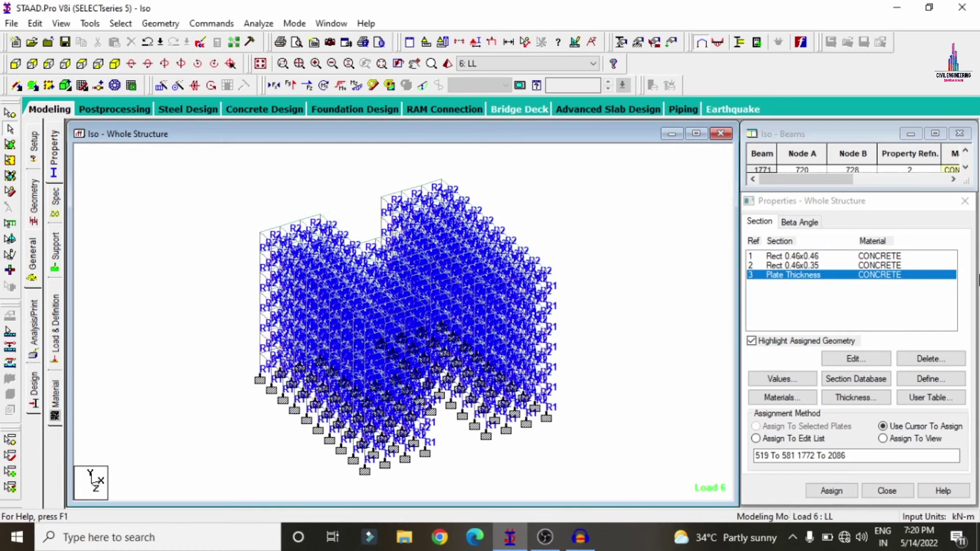
Generate a maximized 3D rendered view of the H-shaped frame and orbit it to see the roof
{"action": "left_click", "coordinate": [33, 146]}
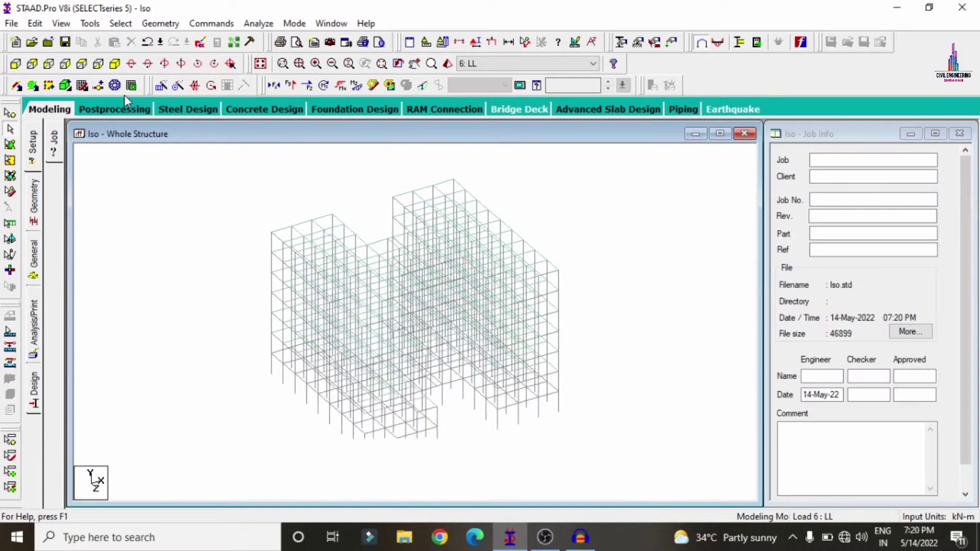
{"action": "left_click", "coordinate": [451, 63]}
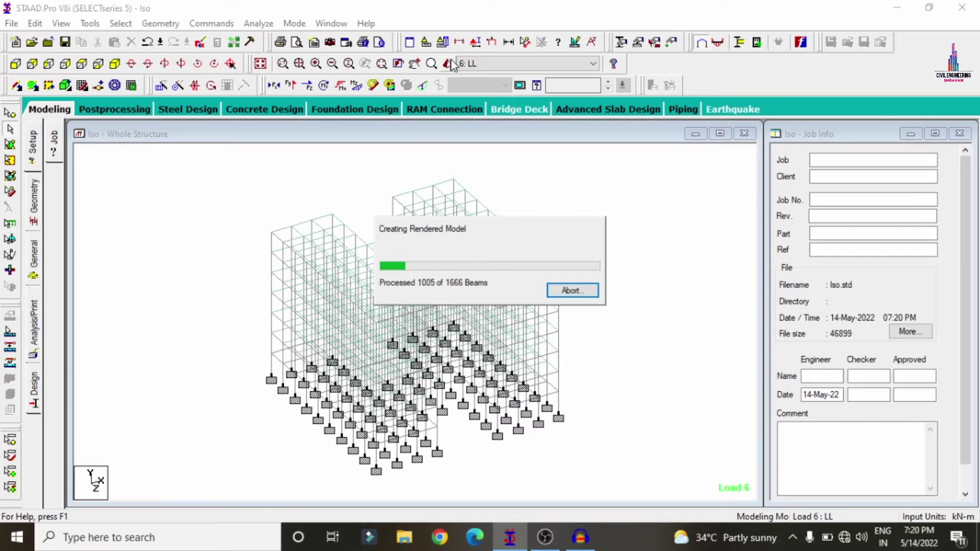
{"action": "left_click", "coordinate": [877, 188]}
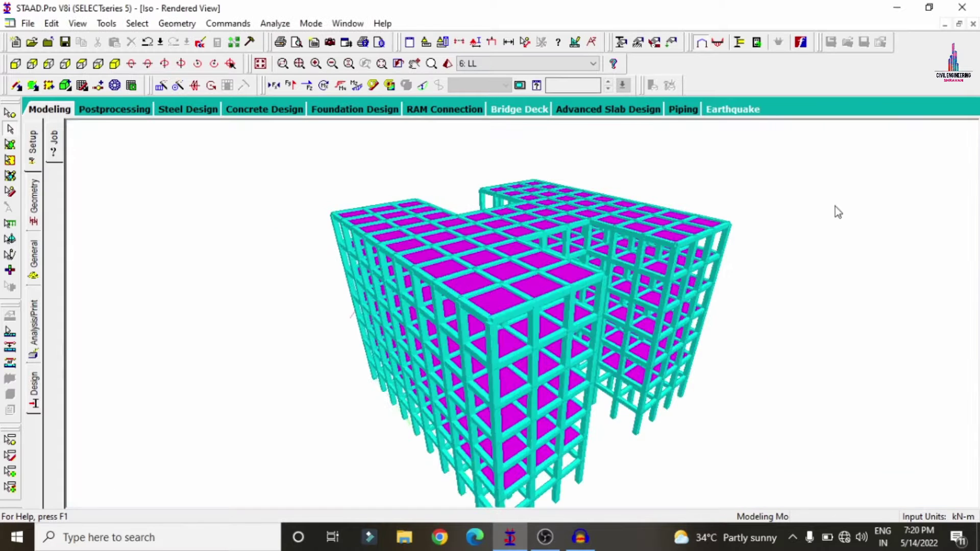
{"action": "left_click_drag", "start_coordinate": [694, 271], "coordinate": [834, 295]}
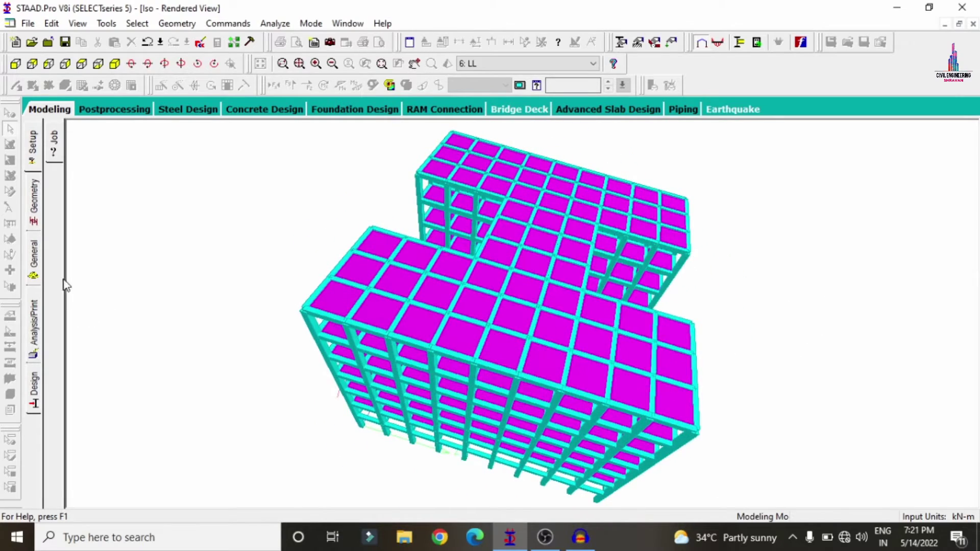
{"action": "left_click", "coordinate": [36, 265]}
{"action": "left_click", "coordinate": [56, 313]}
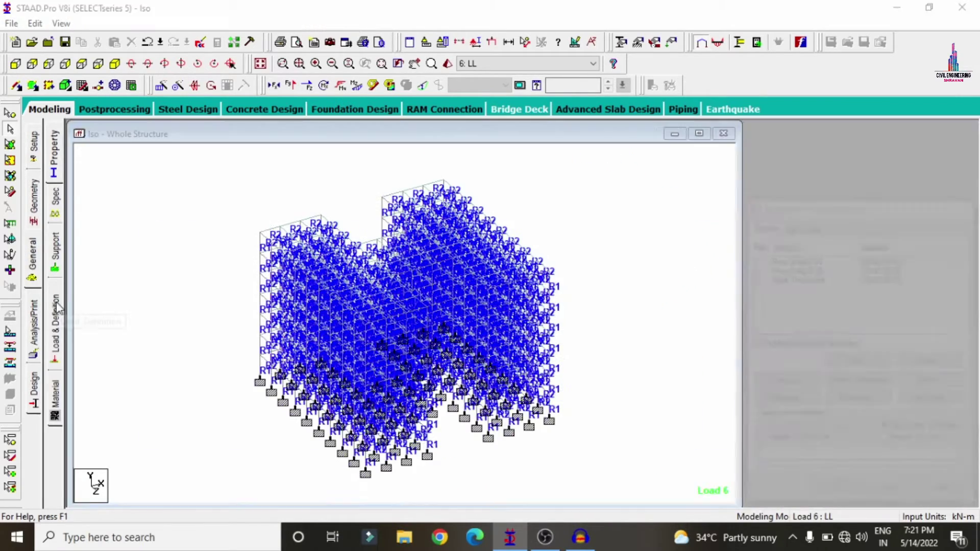
Expand the load cases EQX, EQZ, WX, WZ, DL, LL and the Indian Code combinations
{"action": "left_click", "coordinate": [749, 163]}
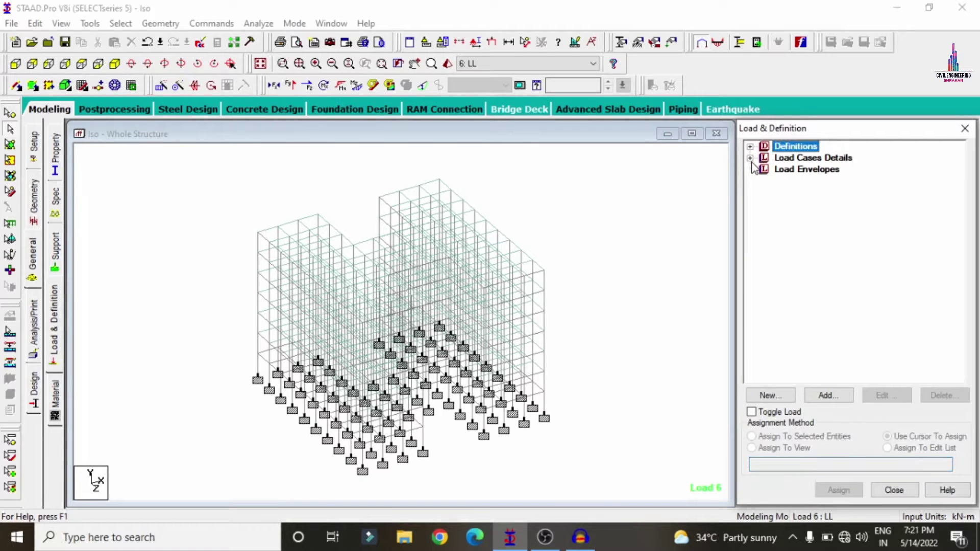
{"action": "left_click", "coordinate": [750, 158]}
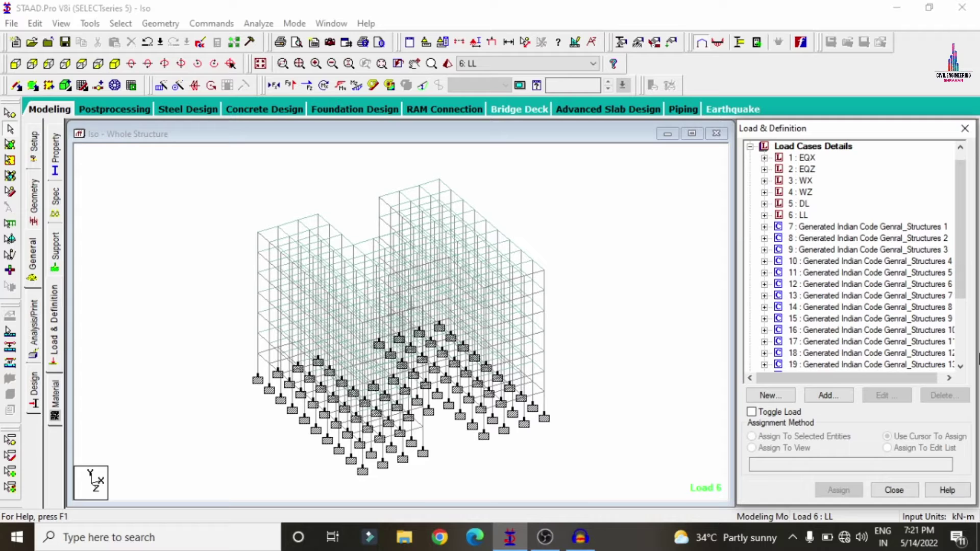
{"action": "left_click", "coordinate": [34, 326]}
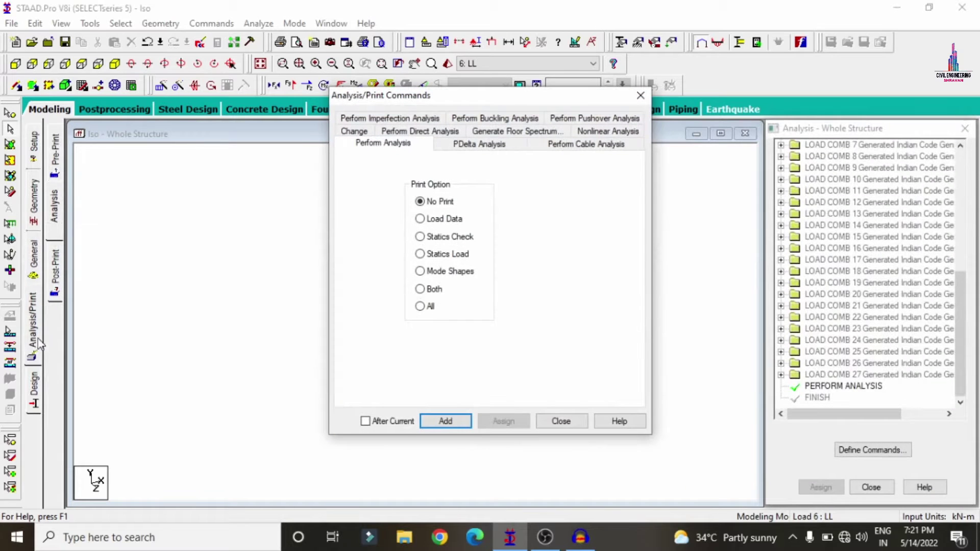
Close the analysis commands, save the structure and run the analysis on Iso.std
{"action": "left_click", "coordinate": [446, 421]}
{"action": "left_click", "coordinate": [559, 421]}
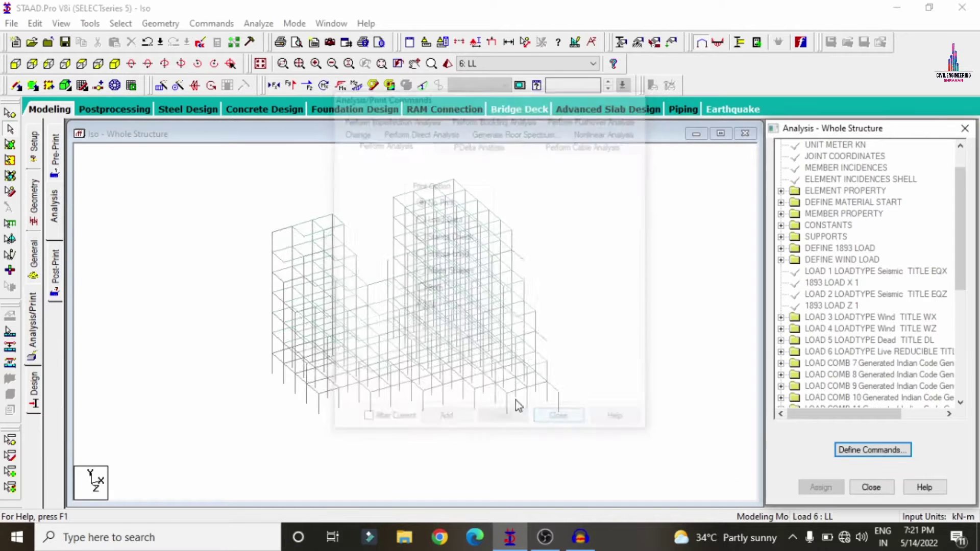
{"action": "left_click", "coordinate": [259, 23]}
{"action": "left_click", "coordinate": [262, 38]}
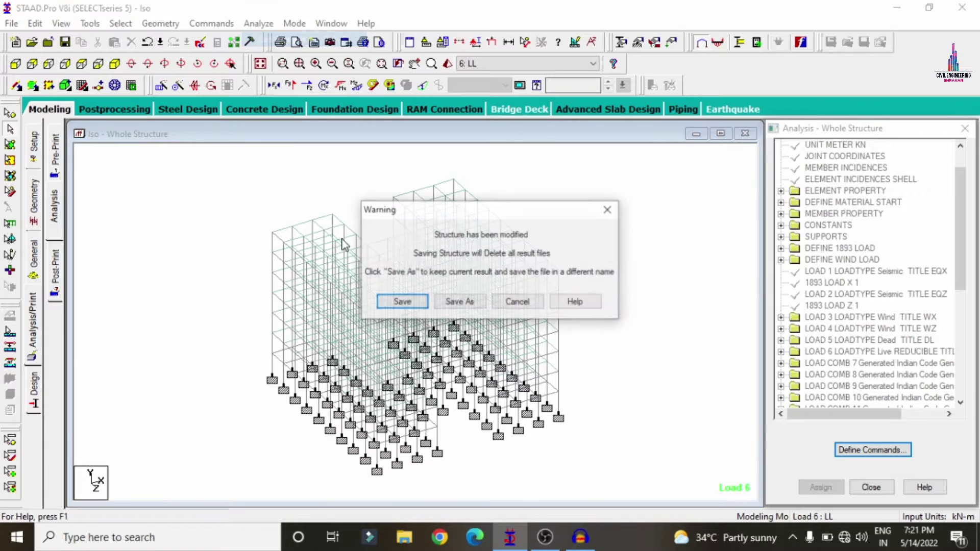
{"action": "left_click", "coordinate": [391, 298]}
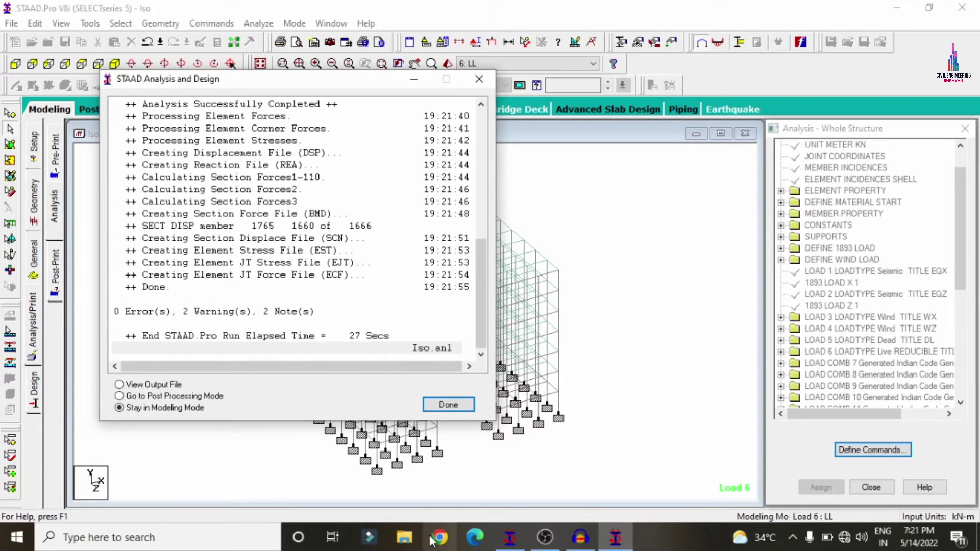
Enter post-processing and view Shear Y and Bending Z diagrams for load case 5 DL
{"action": "left_click", "coordinate": [180, 396]}
{"action": "left_click", "coordinate": [459, 405]}
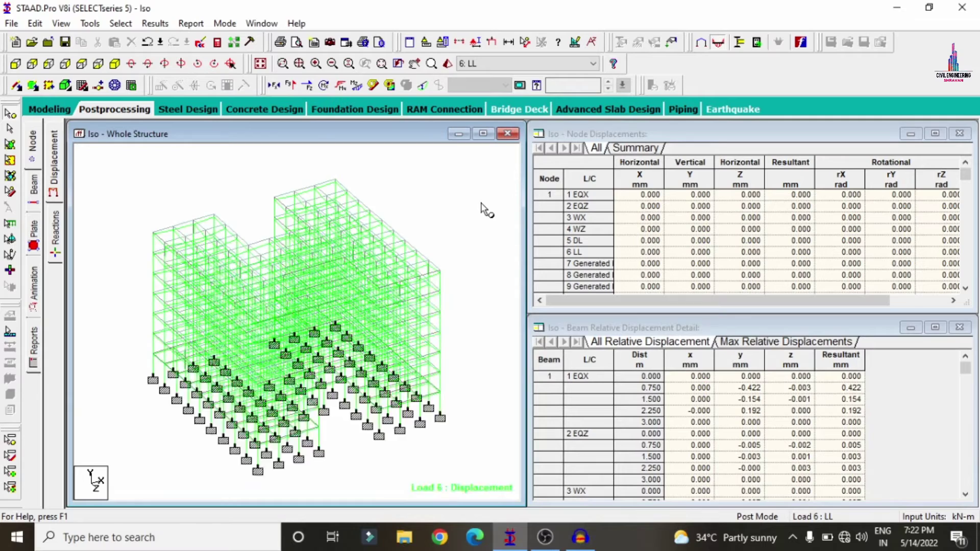
{"action": "left_click", "coordinate": [482, 64]}
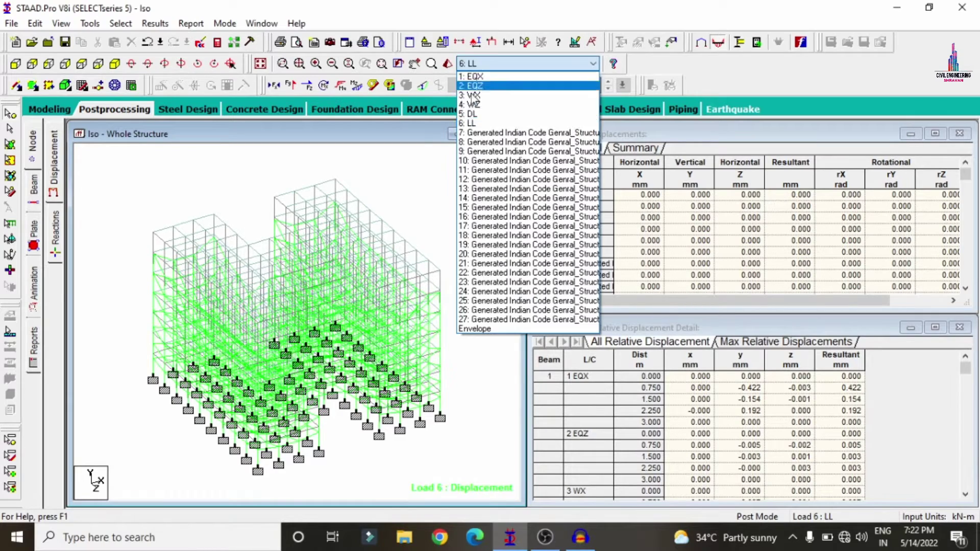
{"action": "left_click", "coordinate": [467, 113]}
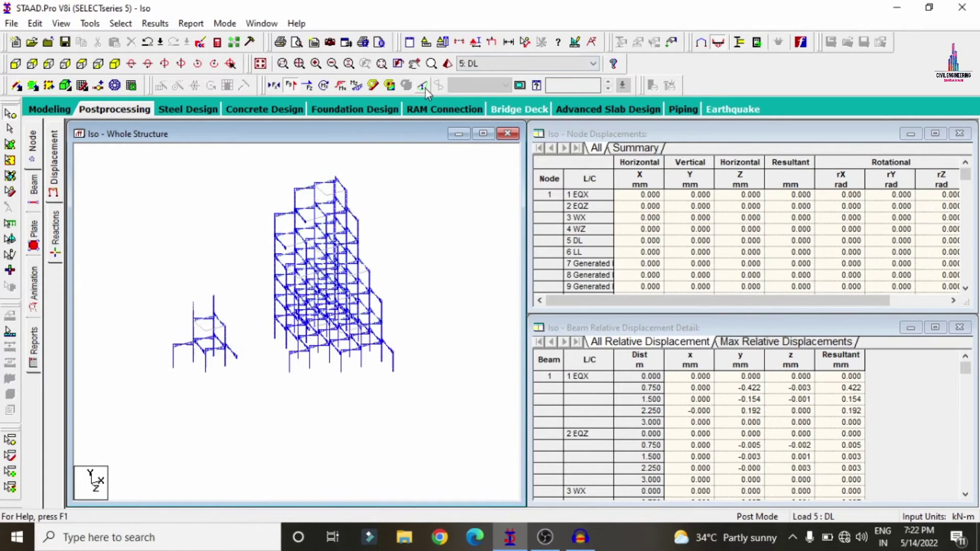
{"action": "left_click", "coordinate": [340, 87]}
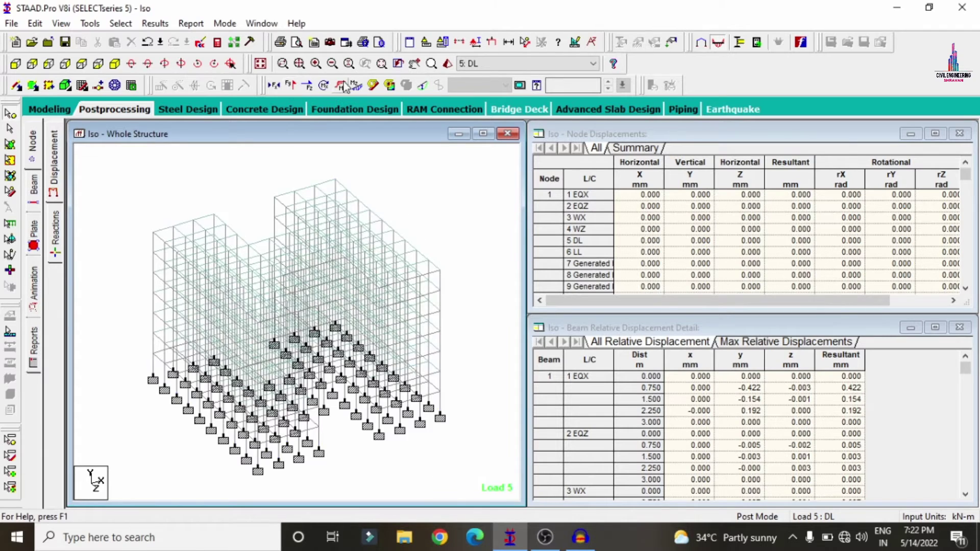
{"action": "left_click", "coordinate": [341, 87]}
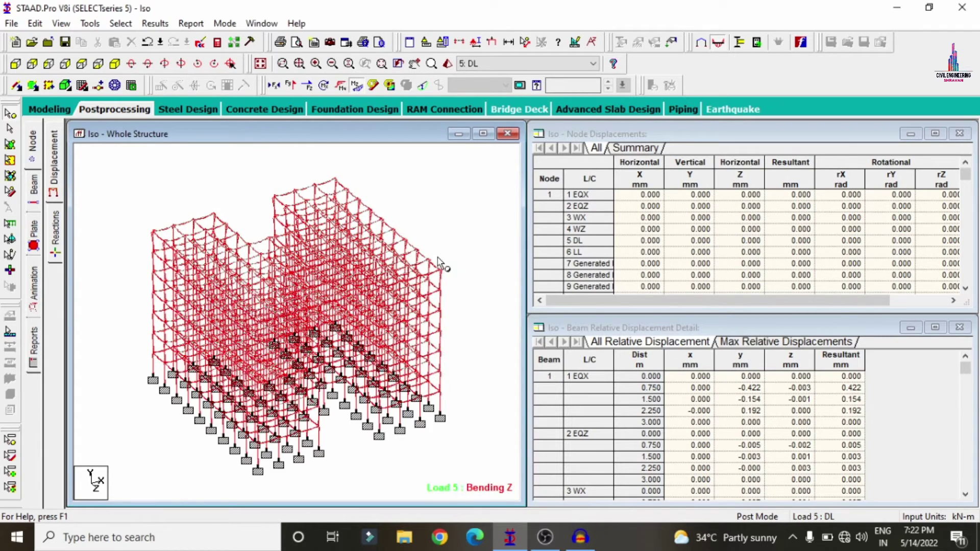
{"action": "left_click", "coordinate": [356, 87]}
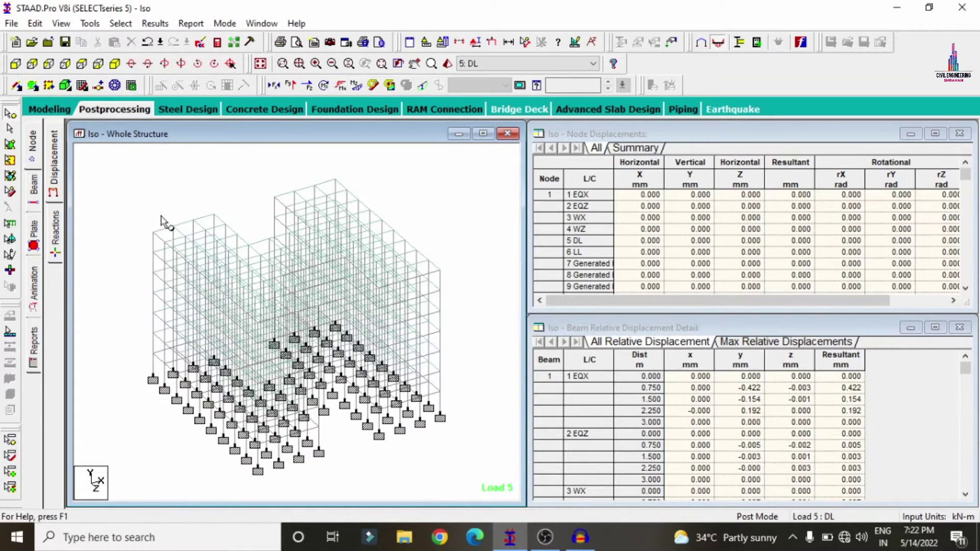
Draw a Max Absolute plate stress contour on the slabs for load case 5 DL
{"action": "left_click", "coordinate": [35, 250]}
{"action": "left_click", "coordinate": [401, 125]}
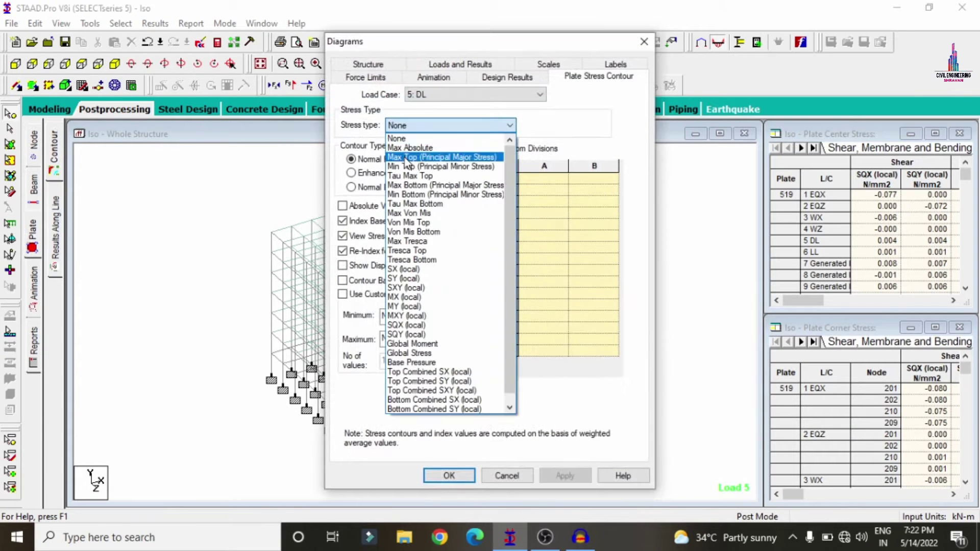
{"action": "left_click", "coordinate": [410, 148]}
{"action": "left_click", "coordinate": [565, 475]}
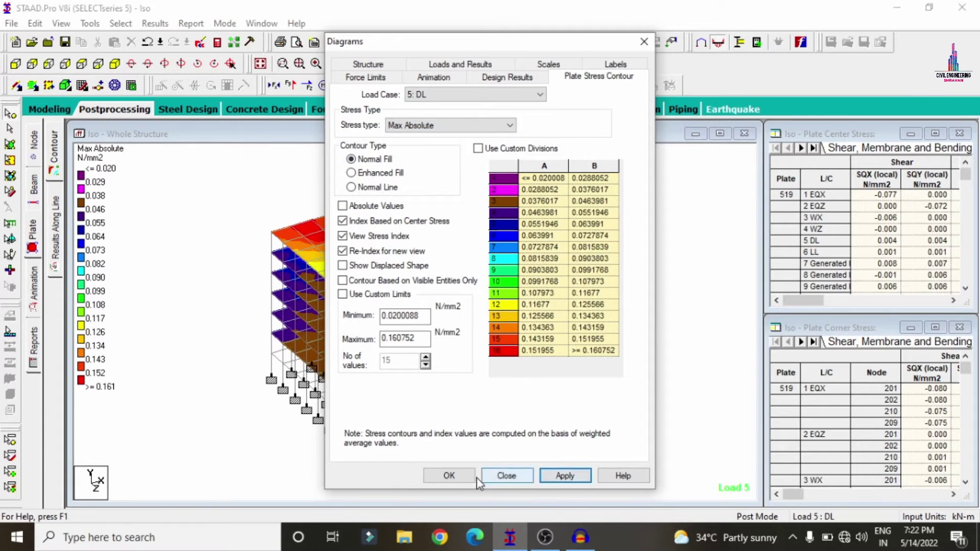
{"action": "left_click", "coordinate": [484, 477]}
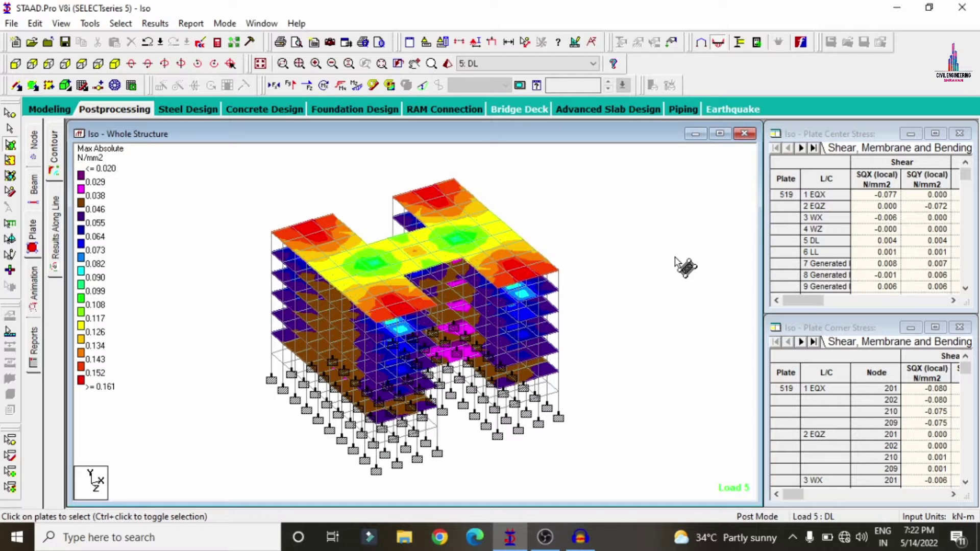
{"action": "left_click", "coordinate": [50, 111]}
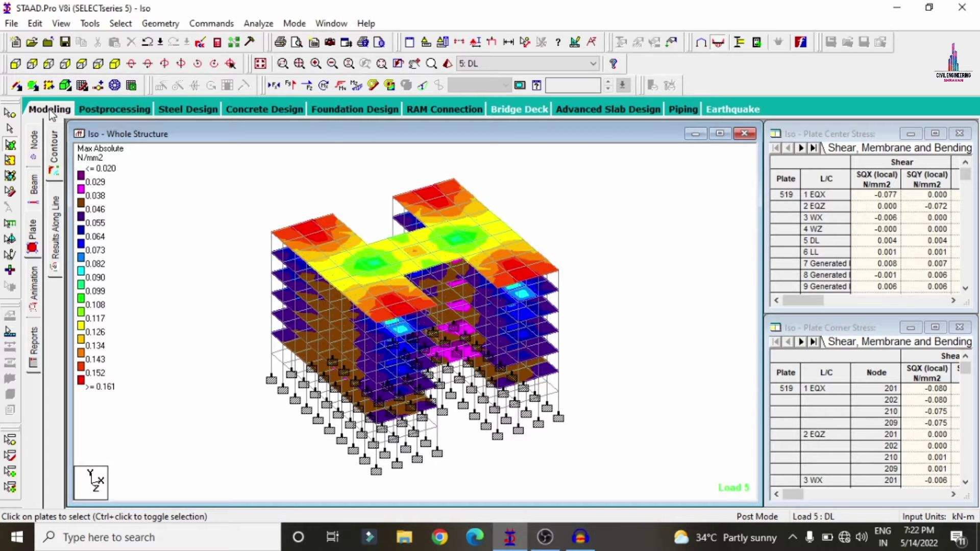
Switch the Design page to Concrete for the whole structure and choose IS456 as current code
{"action": "left_click", "coordinate": [34, 401]}
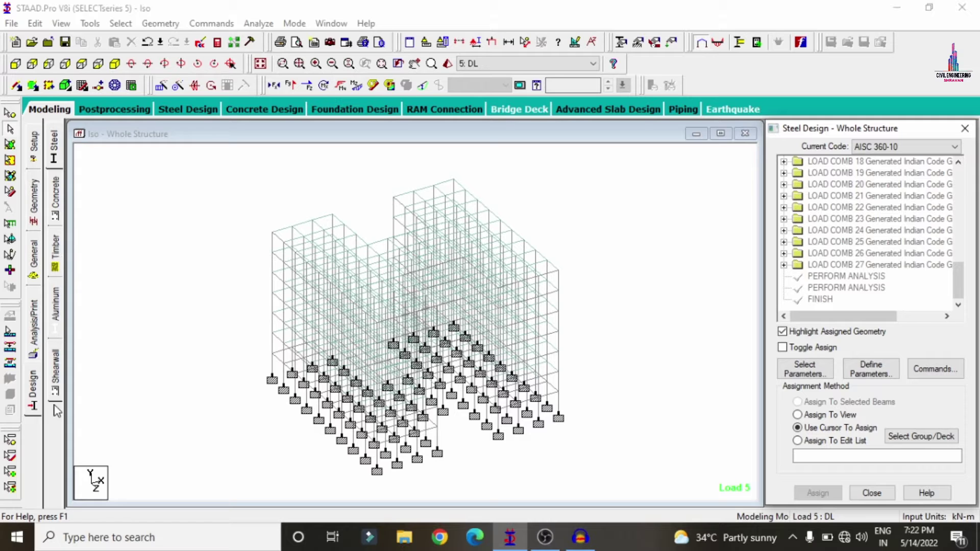
{"action": "left_click", "coordinate": [57, 193]}
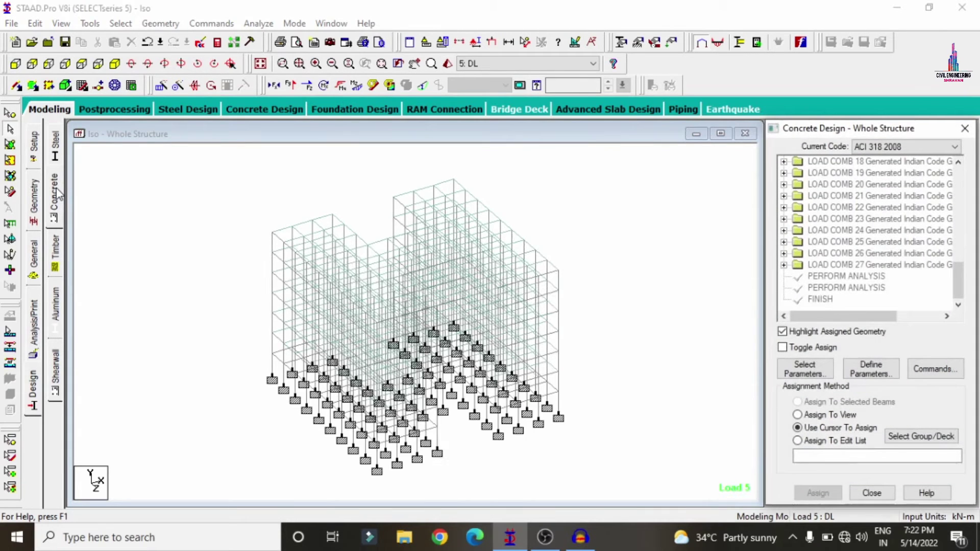
{"action": "left_click", "coordinate": [900, 147]}
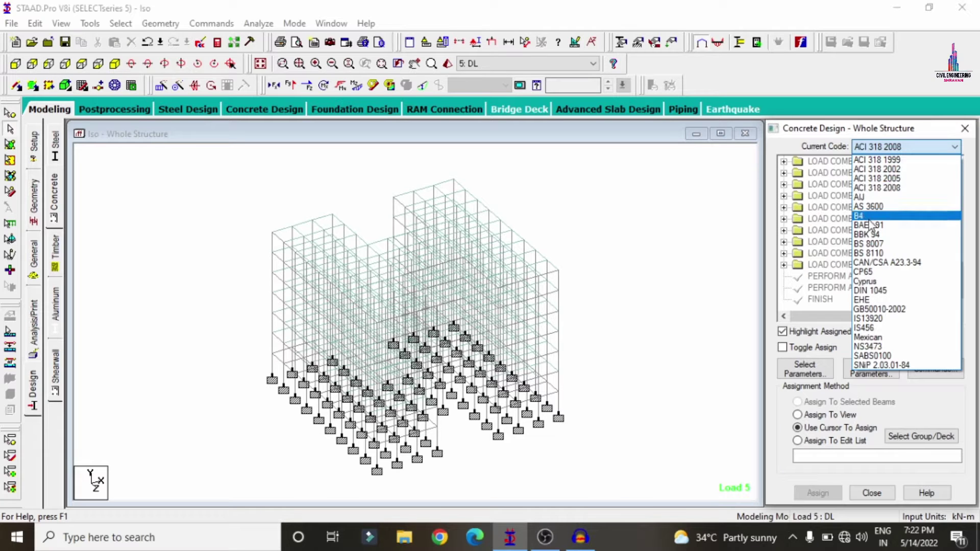
{"action": "left_click", "coordinate": [895, 328]}
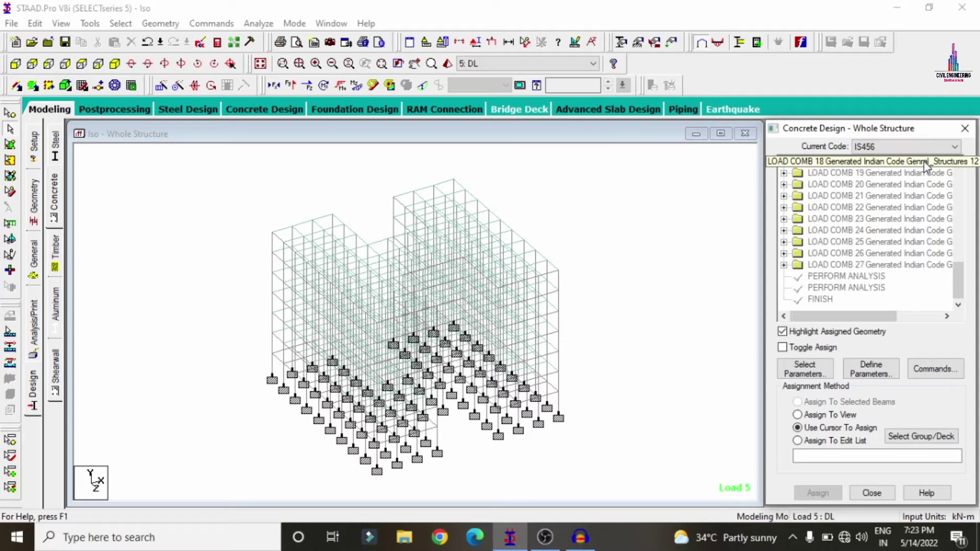
Replace the default design parameters with FC, FYMAIN, FYSEC, MAXMAIN and MAXSEC
{"action": "left_click", "coordinate": [821, 368]}
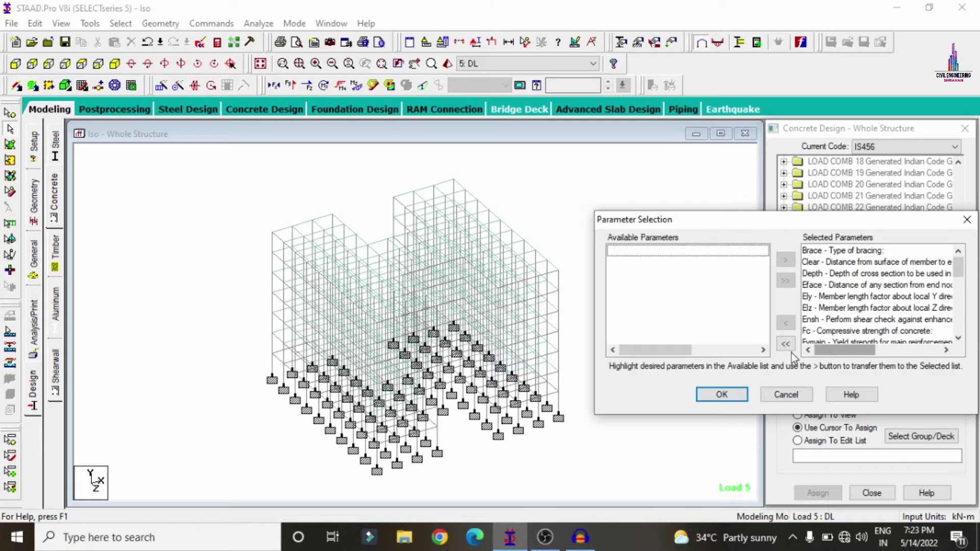
{"action": "left_click", "coordinate": [785, 345]}
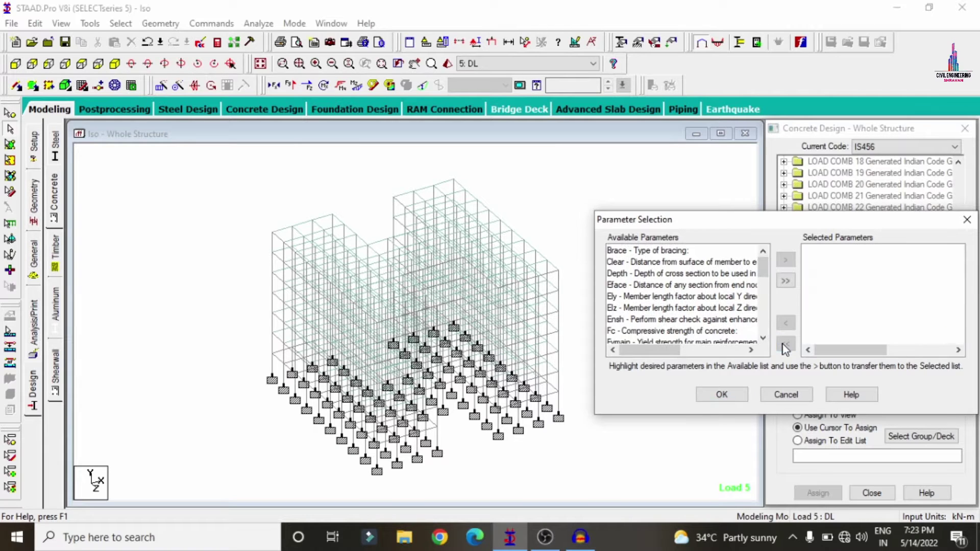
{"action": "scroll", "coordinate": [628, 285], "scroll_direction": "down", "scroll_amount": 1}
{"action": "double_click", "coordinate": [629, 297]}
{"action": "double_click", "coordinate": [629, 297]}
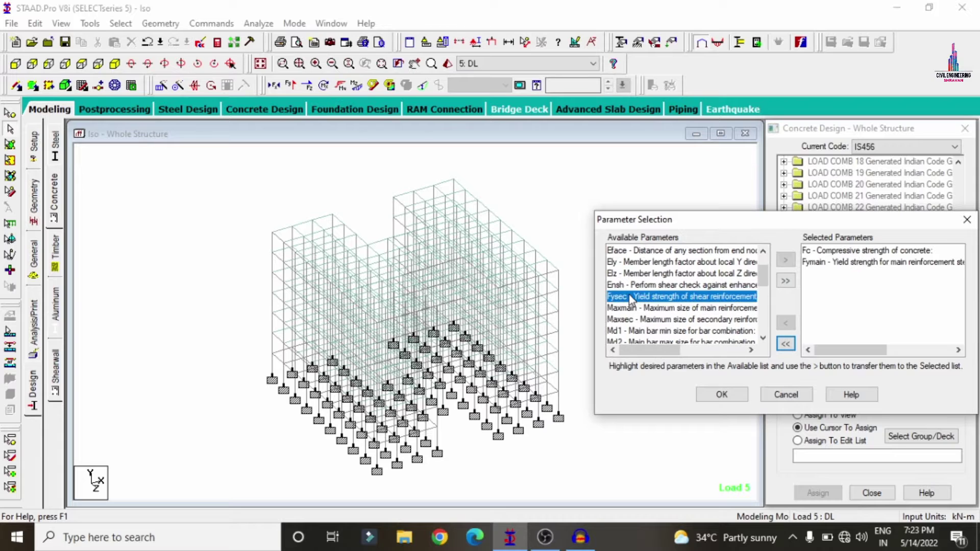
{"action": "double_click", "coordinate": [630, 297]}
{"action": "left_click", "coordinate": [630, 298]}
{"action": "double_click", "coordinate": [630, 298]}
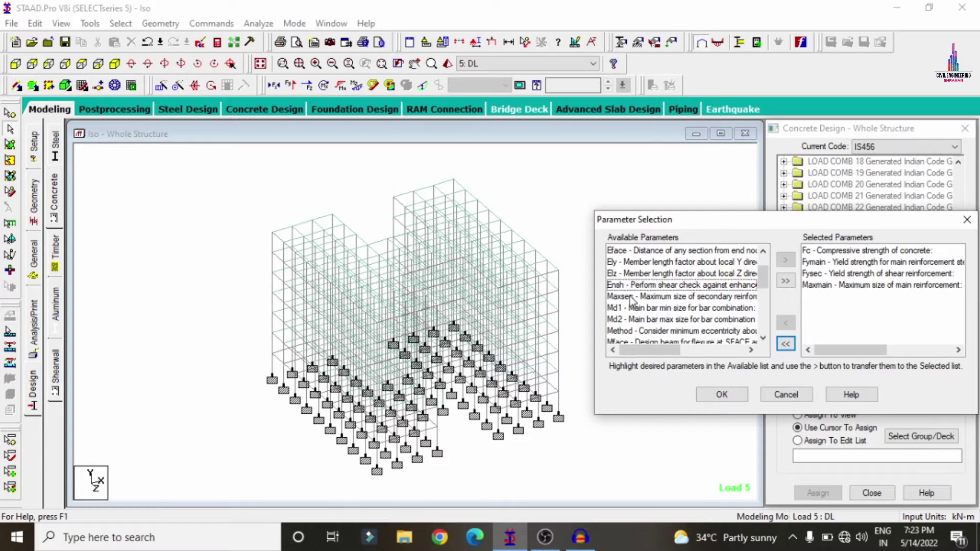
{"action": "double_click", "coordinate": [630, 298]}
{"action": "left_click", "coordinate": [719, 395]}
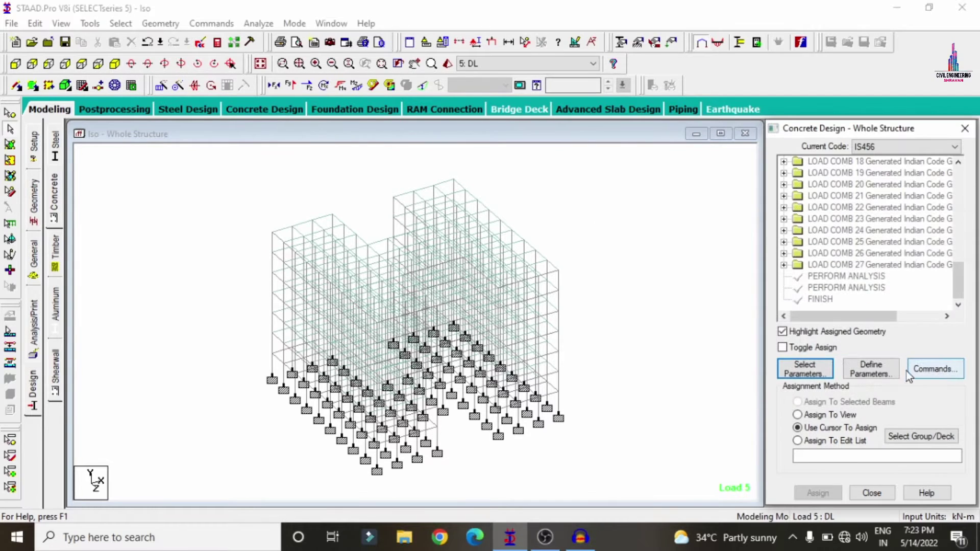
{"action": "left_click", "coordinate": [868, 371]}
Add design values FC 30000, FYMAIN 415000 and FYSEC 415000 kN/m2
{"action": "left_click_drag", "start_coordinate": [543, 210], "coordinate": [446, 213]}
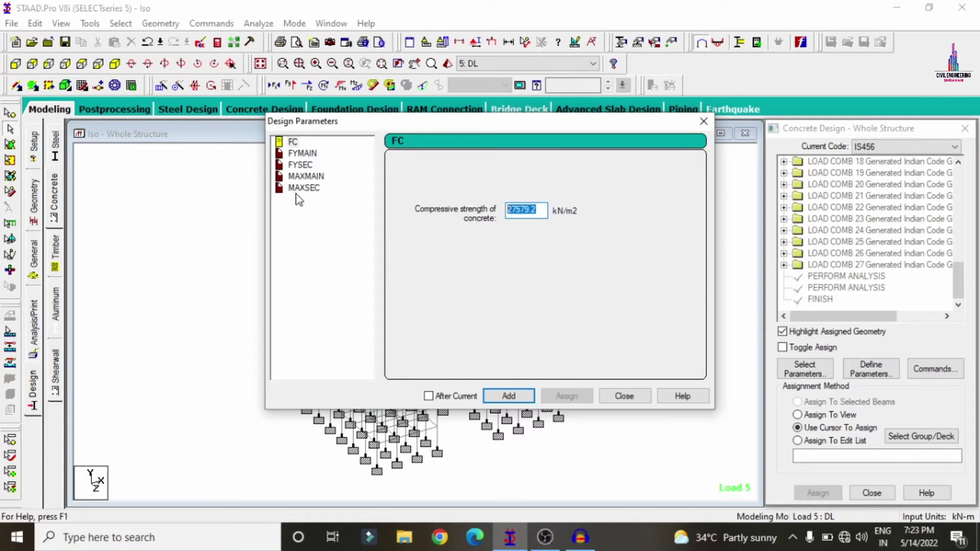
{"action": "type", "text": "30000"}
{"action": "left_click", "coordinate": [508, 395]}
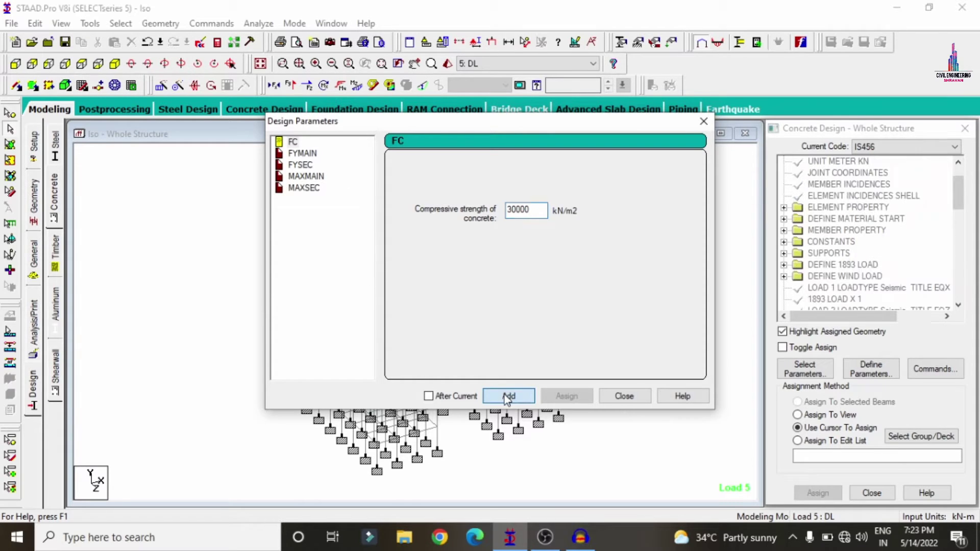
{"action": "left_click", "coordinate": [301, 154]}
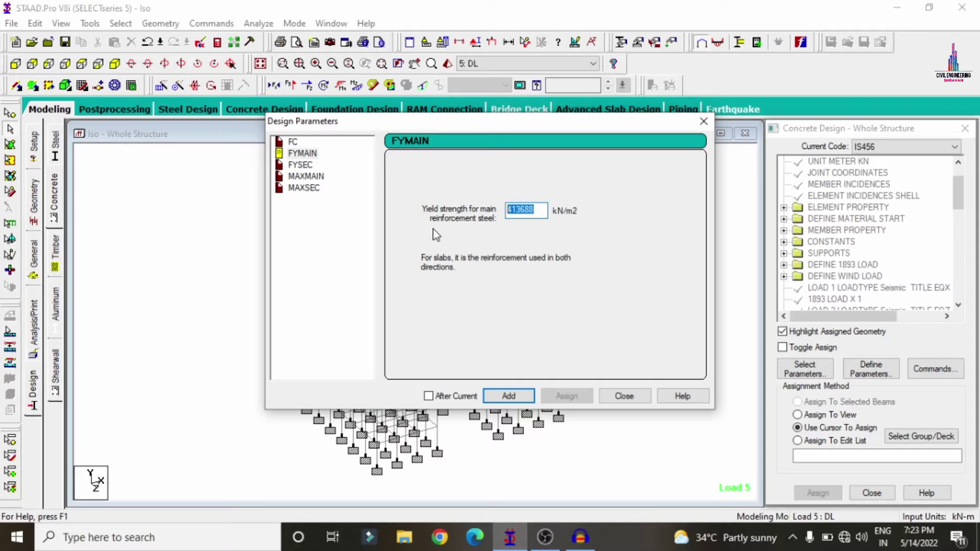
{"action": "type", "text": "415000"}
{"action": "left_click", "coordinate": [503, 395]}
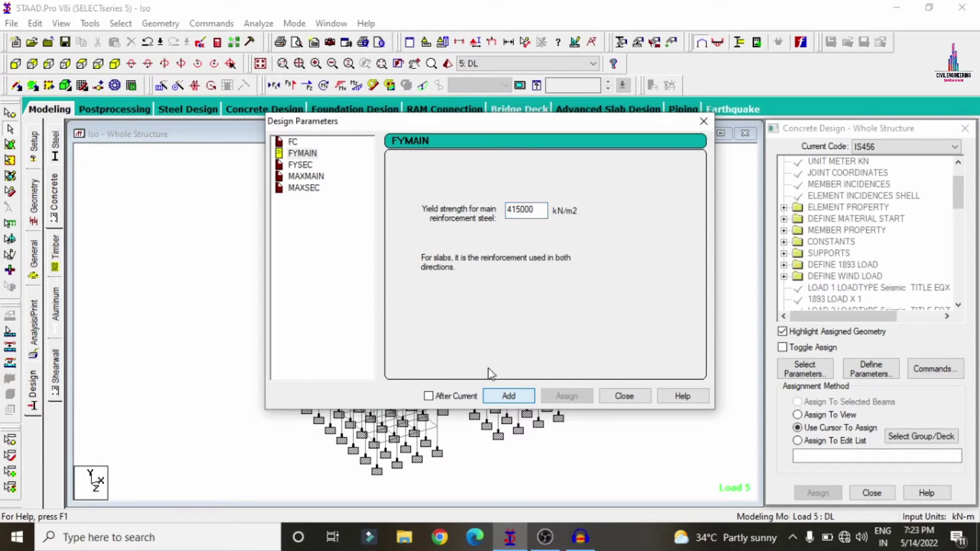
{"action": "left_click", "coordinate": [312, 165]}
{"action": "left_click_drag", "start_coordinate": [545, 218], "coordinate": [457, 223]}
{"action": "type", "text": "415000"}
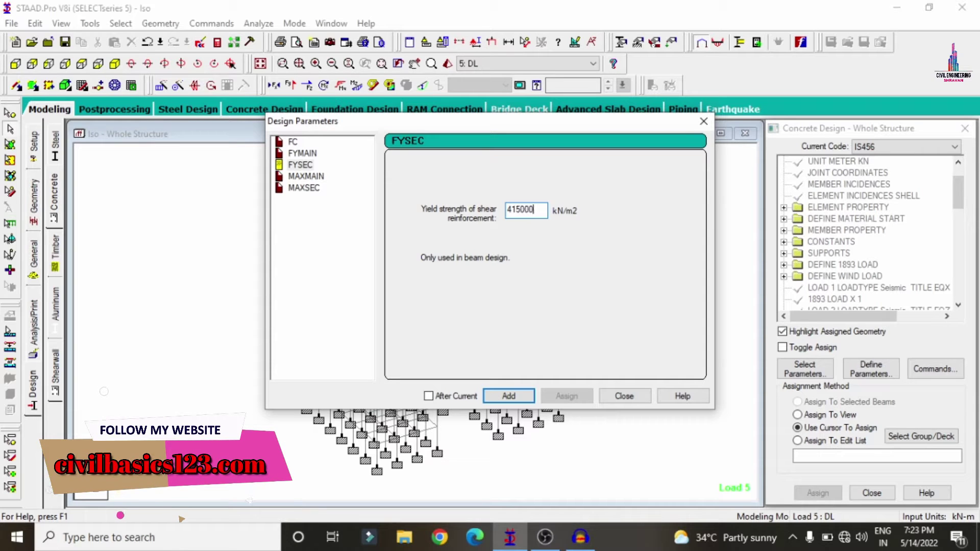
{"action": "left_click", "coordinate": [509, 396]}
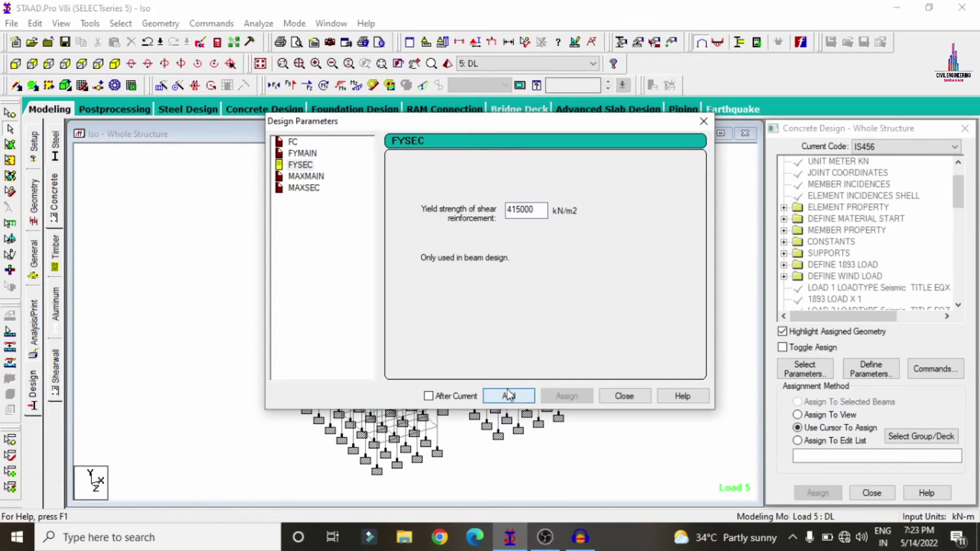
Add MAXMAIN 16 mm and MAXSEC 12 mm bar sizes to the design parameters
{"action": "left_click", "coordinate": [305, 176]}
{"action": "left_click", "coordinate": [412, 227]}
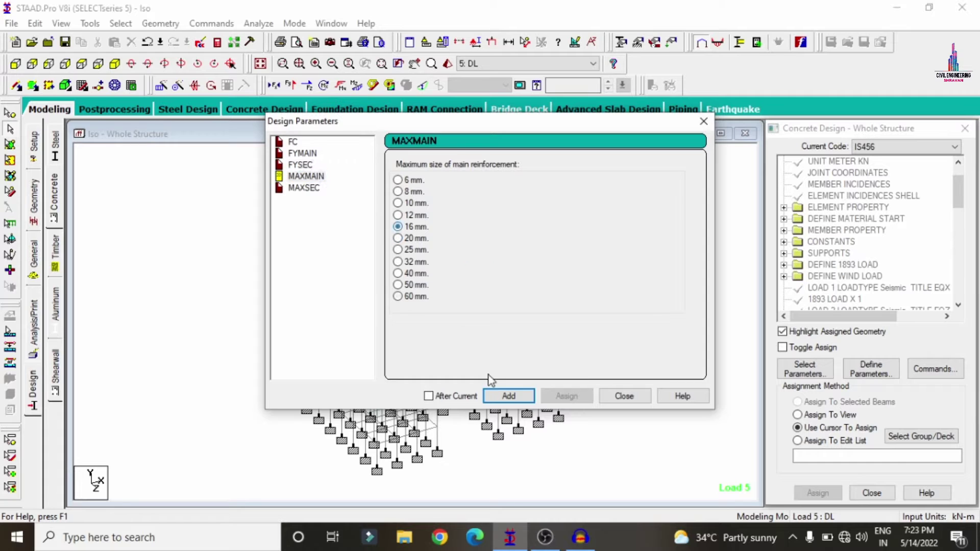
{"action": "left_click", "coordinate": [515, 397]}
{"action": "left_click", "coordinate": [295, 176]}
{"action": "left_click", "coordinate": [301, 188]}
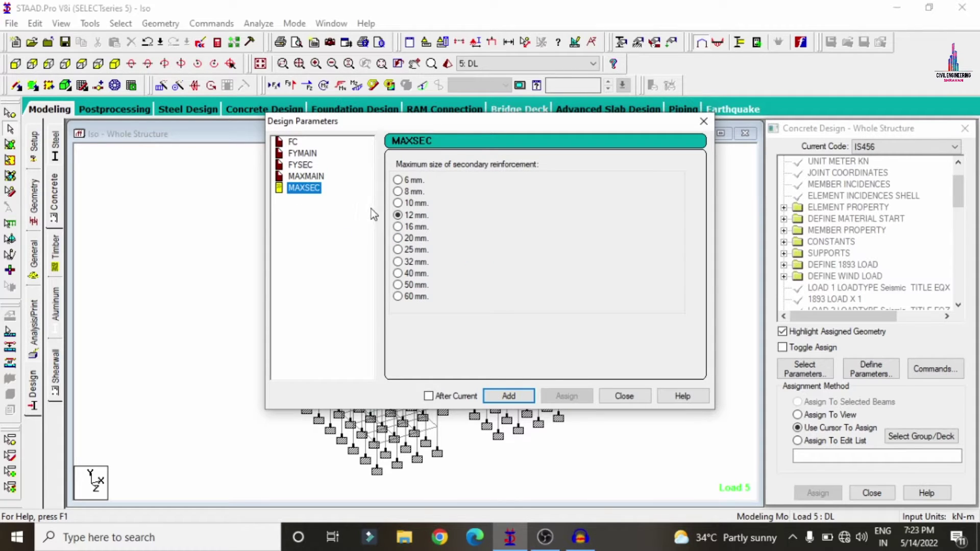
{"action": "left_click", "coordinate": [506, 396]}
{"action": "left_click", "coordinate": [609, 399]}
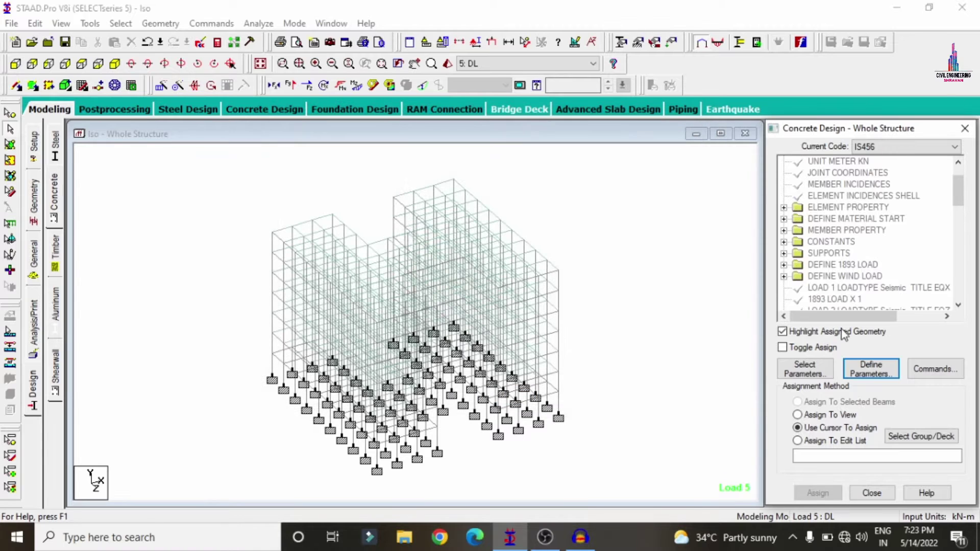
Add DESIGN BEAM, DESIGN COLUMN, DESIGN ELEMENT and CONCRETE TAKE OFF commands to the concrete design
{"action": "left_click", "coordinate": [921, 375]}
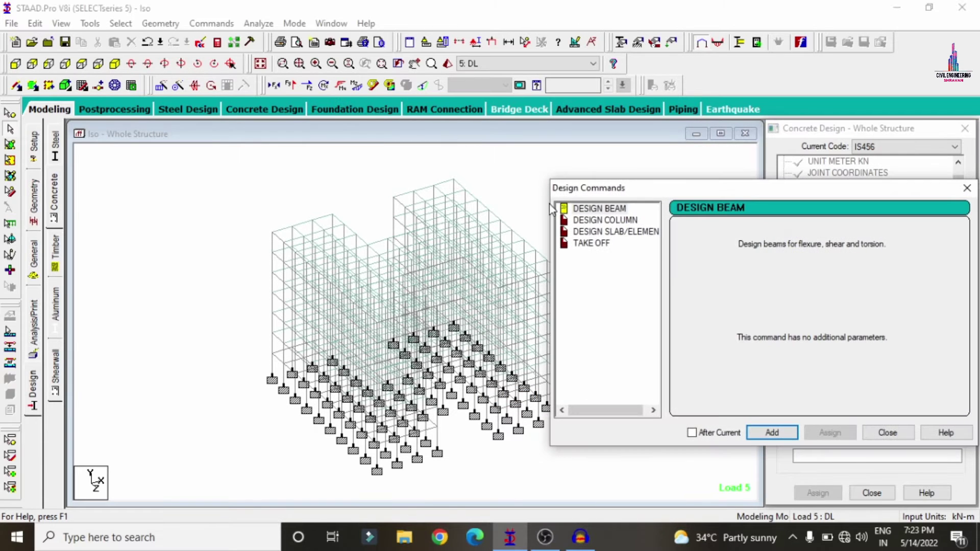
{"action": "left_click", "coordinate": [574, 210]}
{"action": "left_click", "coordinate": [770, 433]}
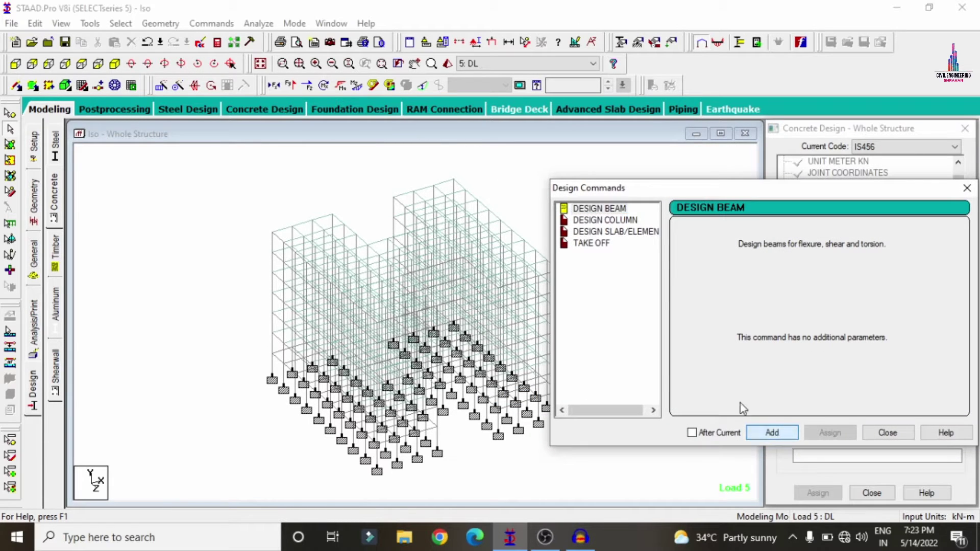
{"action": "left_click", "coordinate": [607, 220]}
{"action": "left_click", "coordinate": [771, 432]}
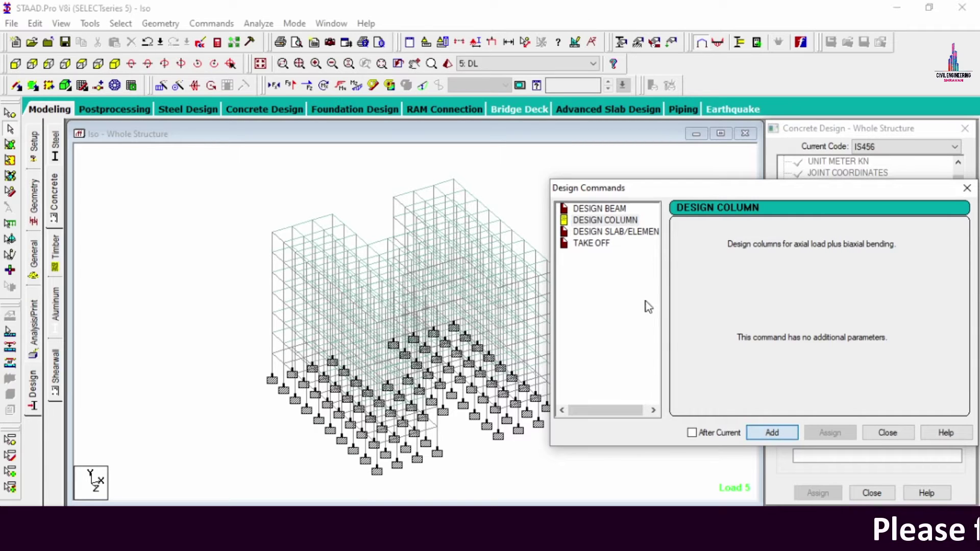
{"action": "left_click", "coordinate": [607, 232]}
{"action": "left_click", "coordinate": [771, 432]}
{"action": "left_click", "coordinate": [591, 243]}
{"action": "left_click", "coordinate": [772, 432]}
{"action": "left_click", "coordinate": [887, 432]}
{"action": "left_click_drag", "start_coordinate": [962, 199], "coordinate": [957, 290]}
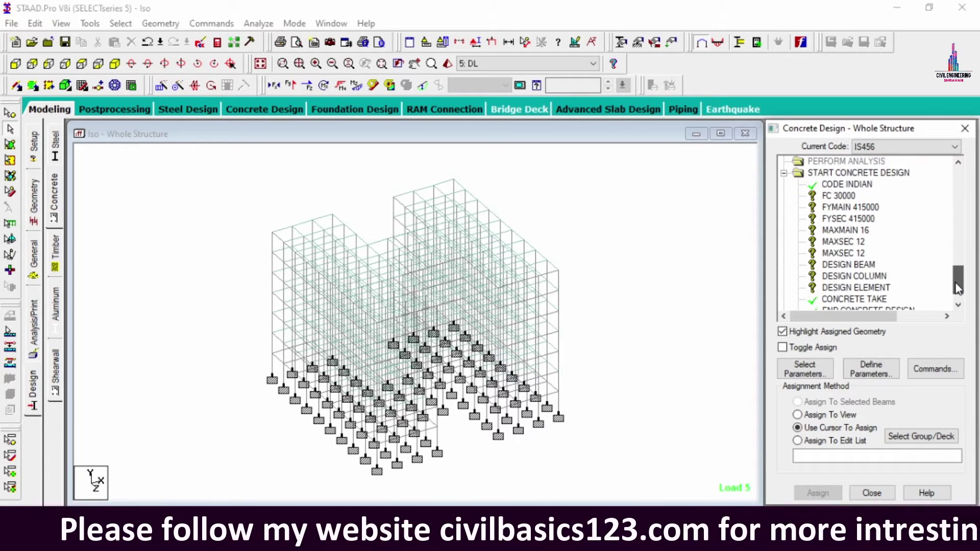
Assign FC 30000, FYMAIN 415000 and FYSEC 415000 to all members in view
{"action": "left_click", "coordinate": [839, 197]}
{"action": "left_click", "coordinate": [797, 414]}
{"action": "left_click", "coordinate": [817, 493]}
{"action": "left_click", "coordinate": [881, 350]}
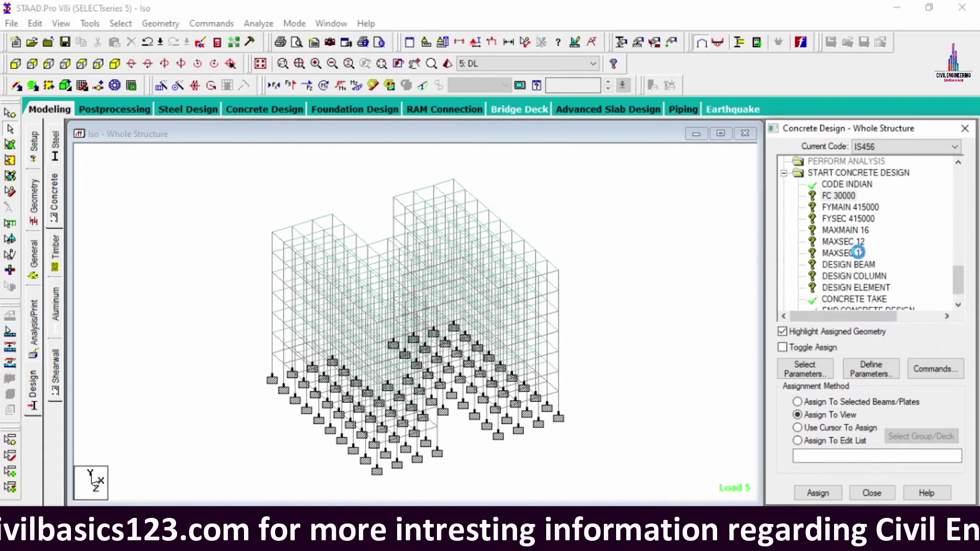
{"action": "left_click", "coordinate": [850, 207]}
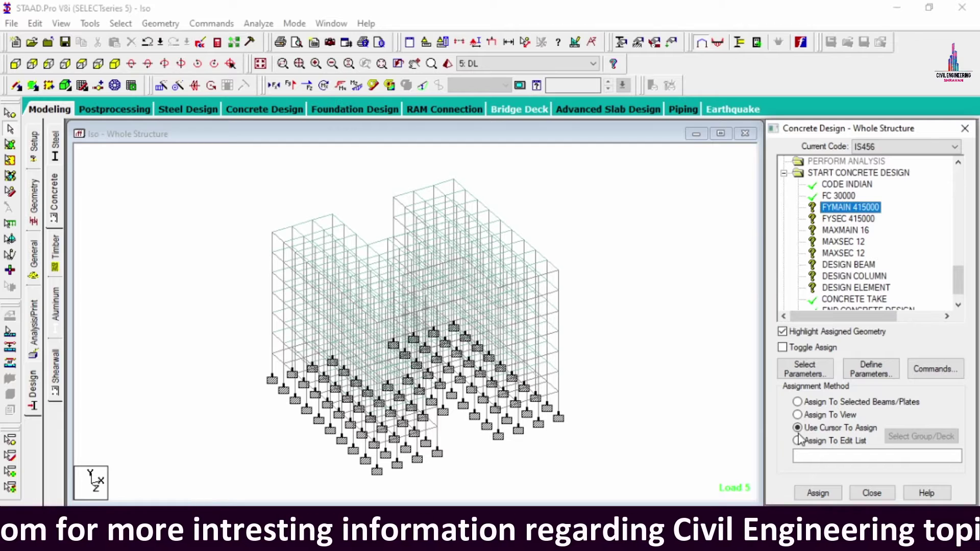
{"action": "left_click", "coordinate": [797, 414]}
{"action": "left_click", "coordinate": [817, 493]}
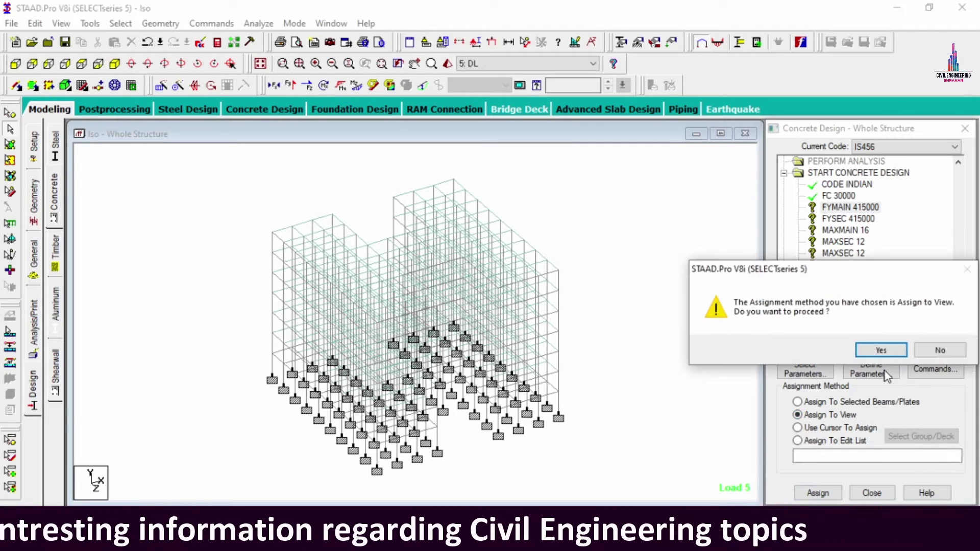
{"action": "left_click", "coordinate": [881, 349]}
{"action": "left_click", "coordinate": [848, 218]}
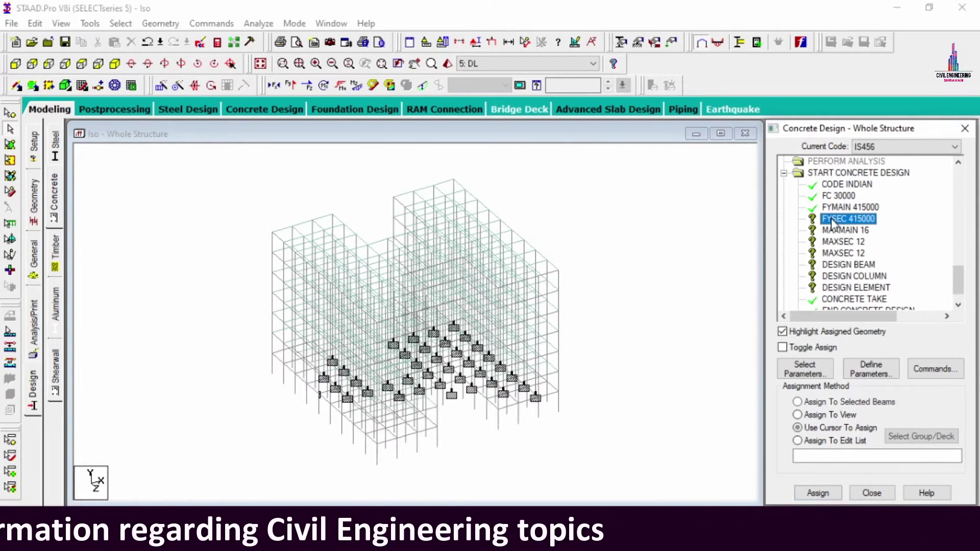
{"action": "left_click", "coordinate": [797, 414]}
{"action": "left_click", "coordinate": [817, 493]}
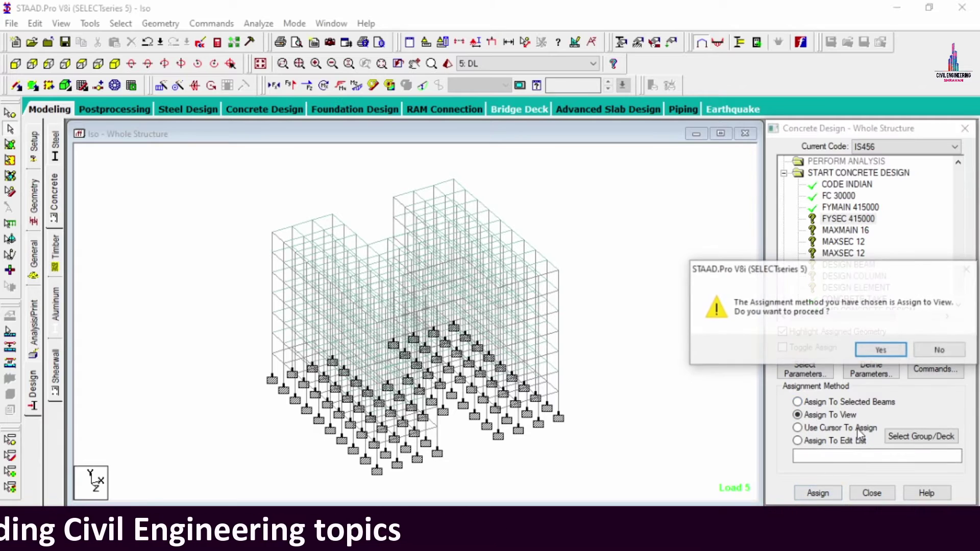
{"action": "left_click", "coordinate": [878, 351]}
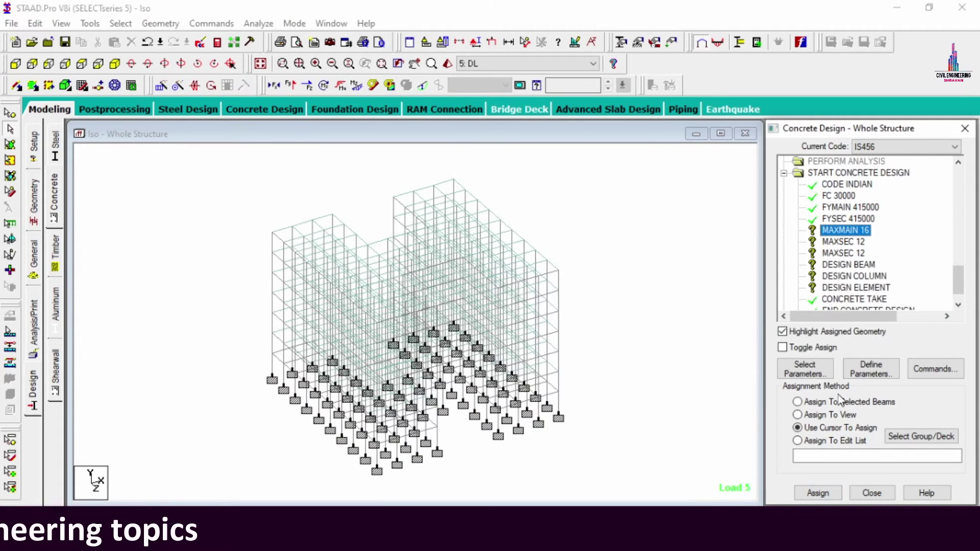
Assign MAXMAIN 16 and MAXSEC 12 to the whole structure in view
{"action": "left_click", "coordinate": [819, 414]}
{"action": "left_click", "coordinate": [817, 493]}
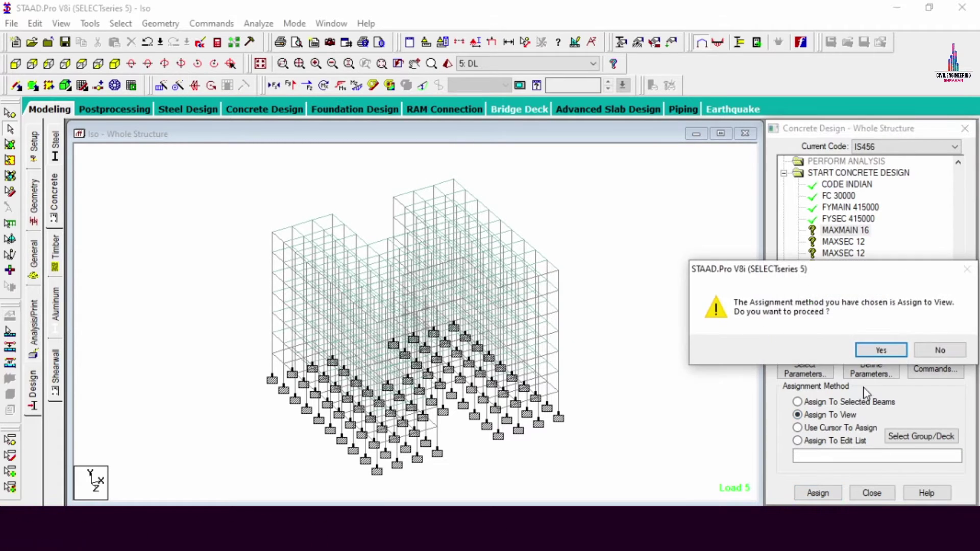
{"action": "left_click", "coordinate": [881, 351]}
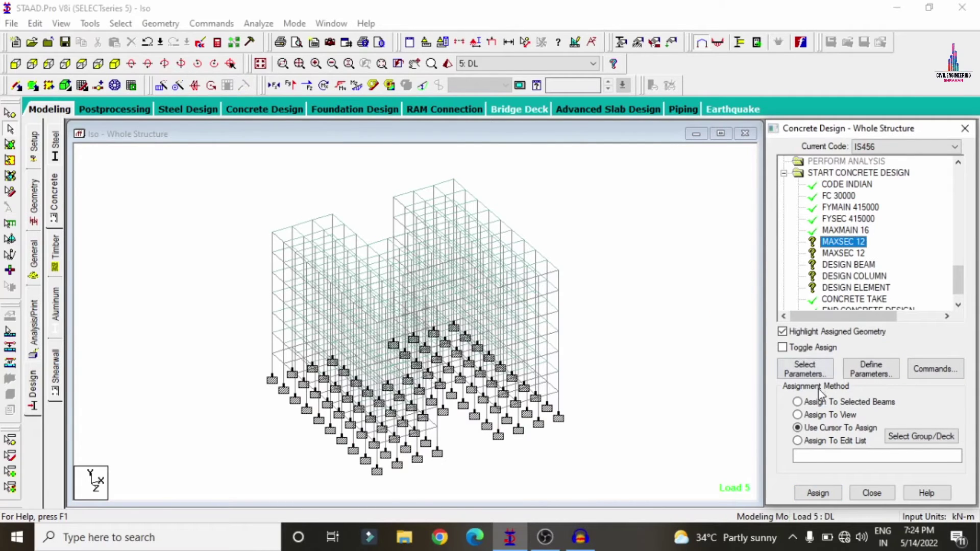
{"action": "left_click", "coordinate": [817, 414]}
{"action": "left_click", "coordinate": [817, 493]}
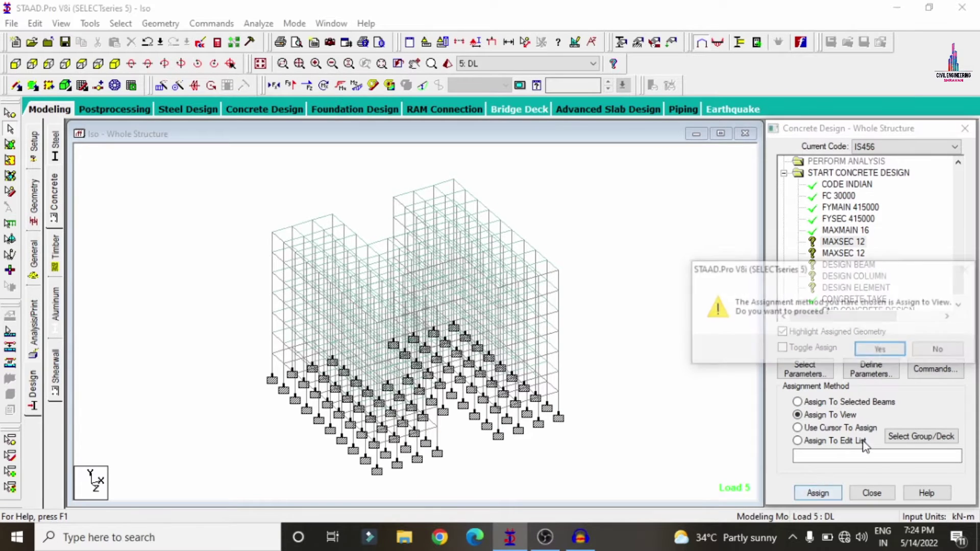
{"action": "left_click", "coordinate": [877, 351]}
Delete the duplicate MAXSEC 12 parameter entry
{"action": "double_click", "coordinate": [843, 253]}
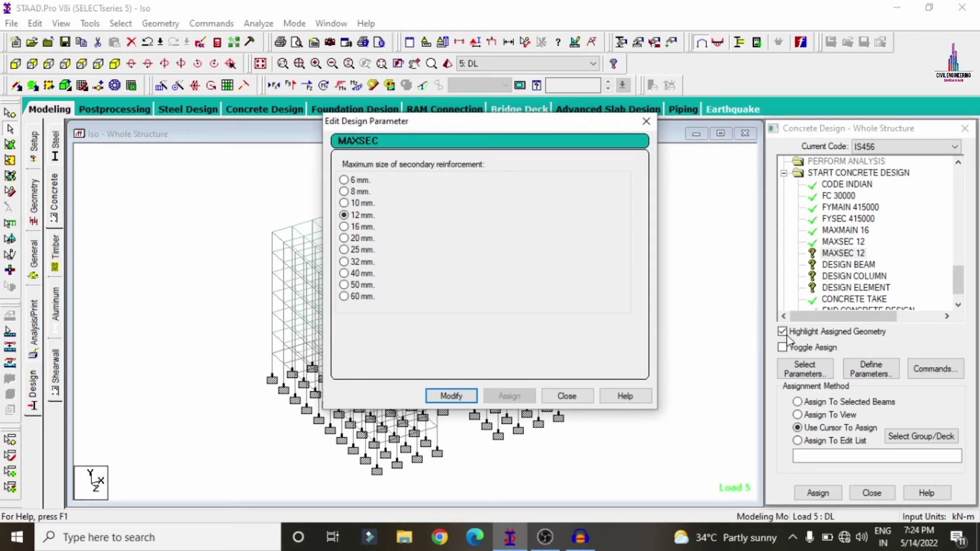
{"action": "left_click", "coordinate": [566, 396]}
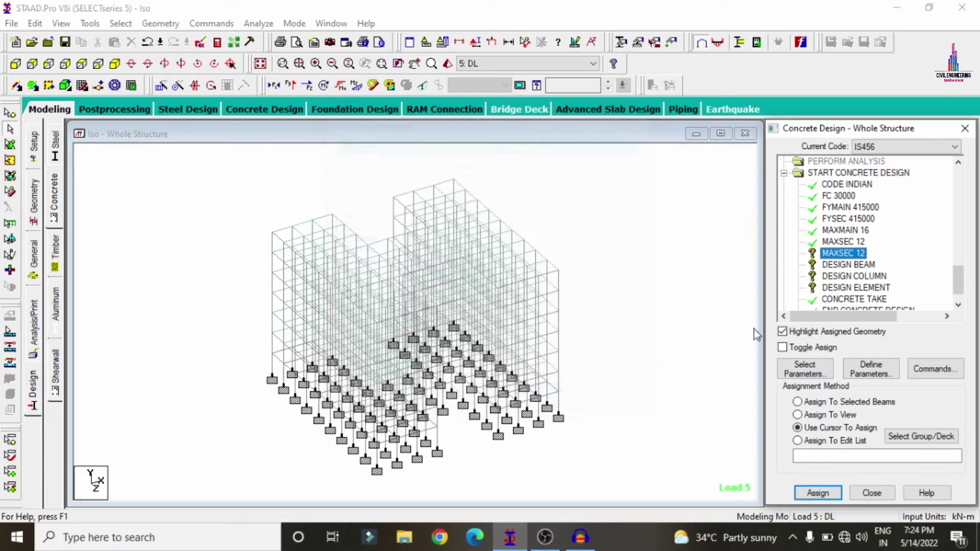
{"action": "left_click", "coordinate": [841, 255]}
{"action": "right_click", "coordinate": [823, 259]}
{"action": "key", "text": "Escape"}
{"action": "right_click", "coordinate": [822, 259]}
{"action": "left_click", "coordinate": [861, 280]}
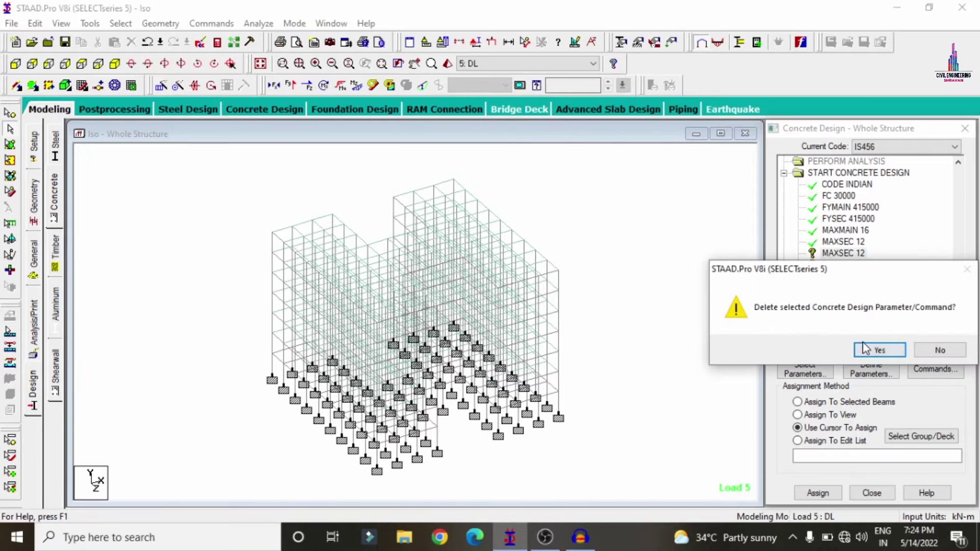
{"action": "left_click", "coordinate": [874, 349]}
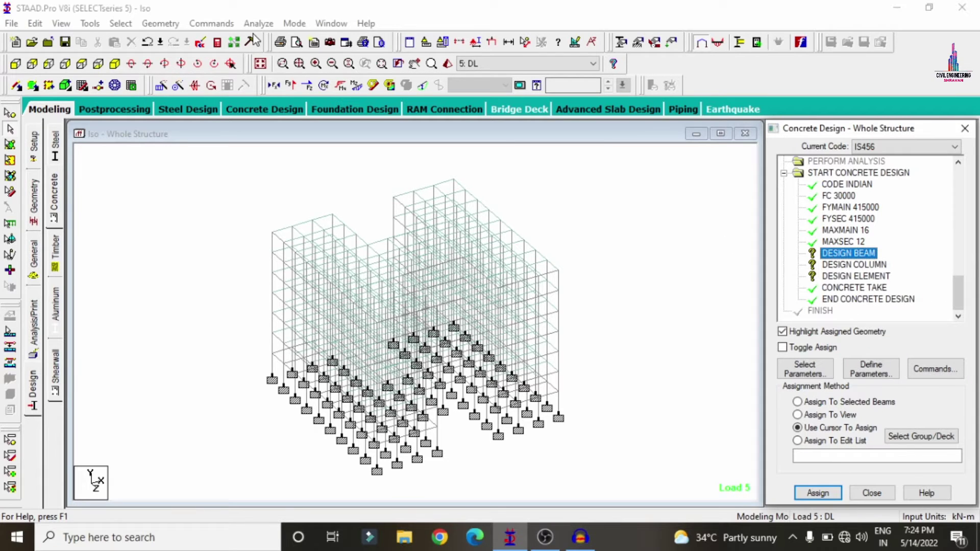
Select the beams parallel to X and Z and assign DESIGN BEAM to them
{"action": "left_click", "coordinate": [120, 24]}
{"action": "mouse_move", "coordinate": [242, 290]}
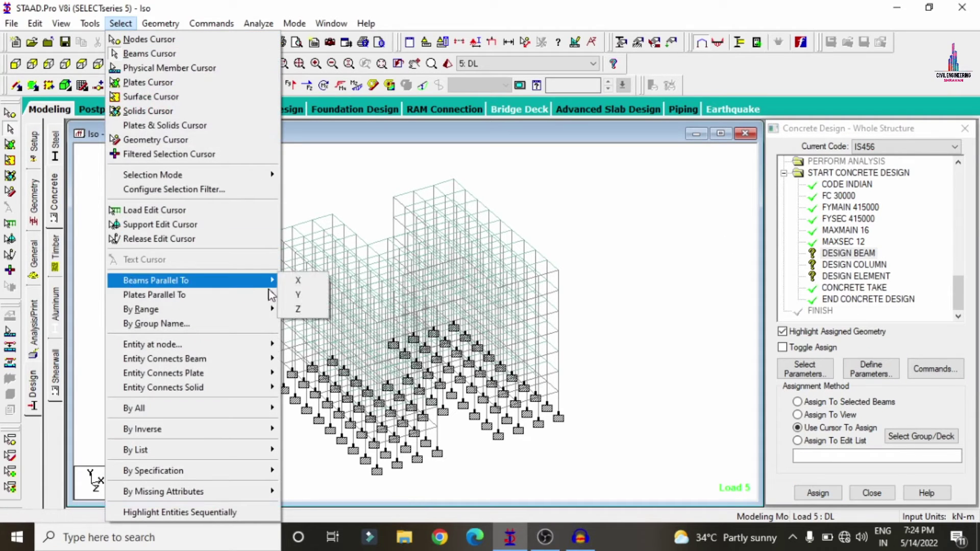
{"action": "left_click", "coordinate": [298, 280]}
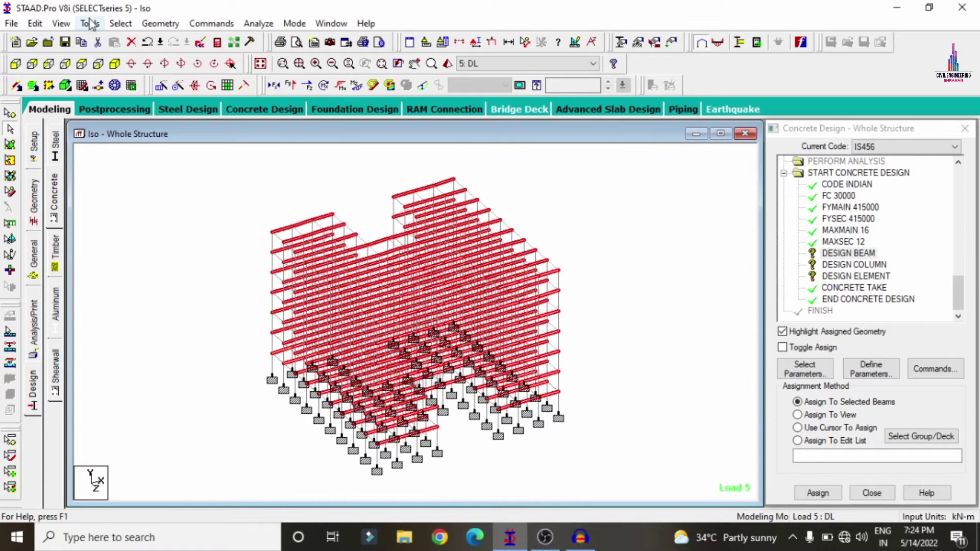
{"action": "left_click", "coordinate": [120, 23]}
{"action": "mouse_move", "coordinate": [154, 281]}
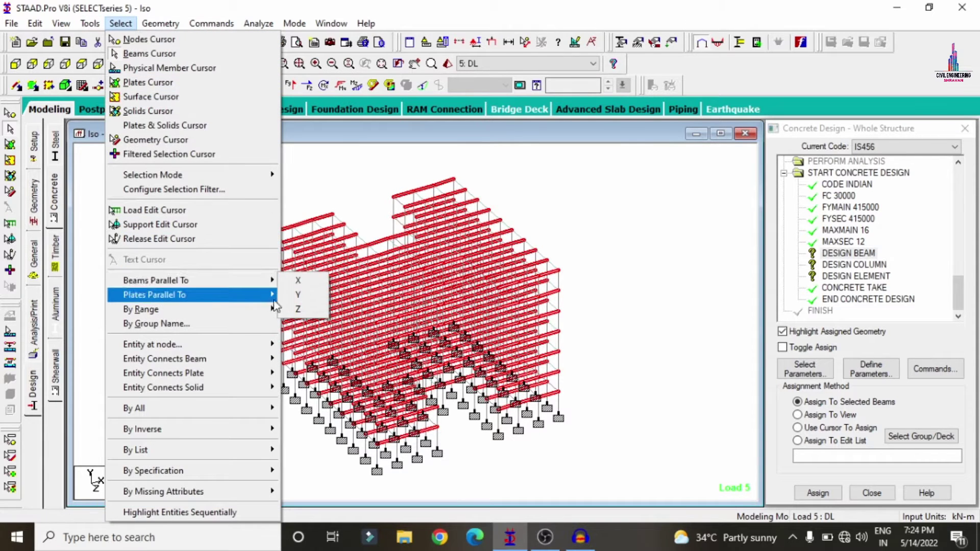
{"action": "left_click", "coordinate": [297, 309]}
{"action": "left_click", "coordinate": [816, 493]}
{"action": "left_click", "coordinate": [879, 350]}
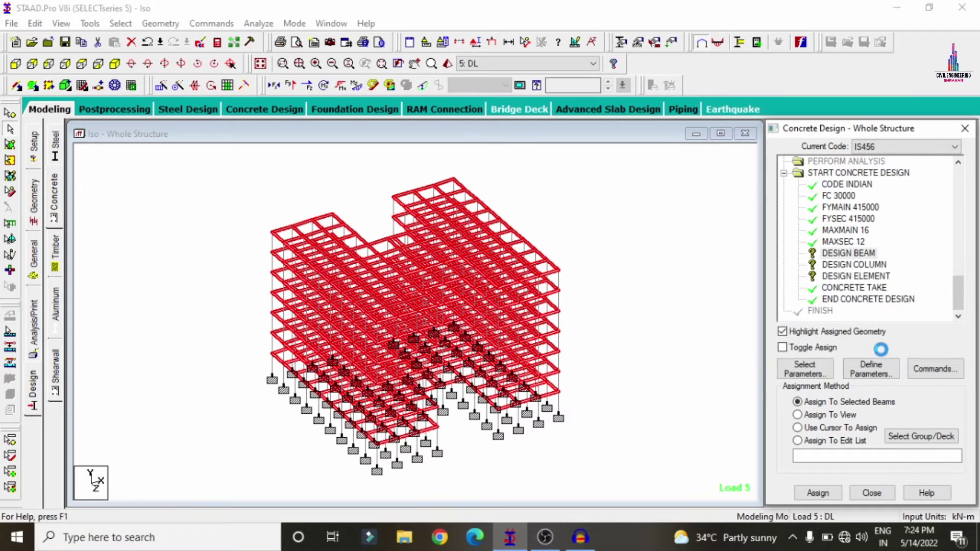
Select the members parallel to Y and assign DESIGN COLUMN to them
{"action": "left_click", "coordinate": [851, 265]}
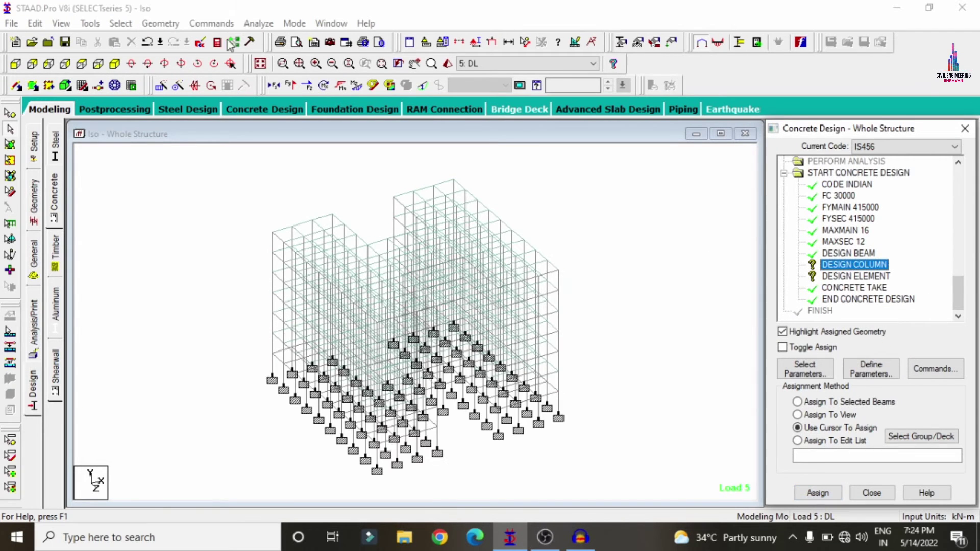
{"action": "left_click", "coordinate": [130, 86]}
{"action": "left_click", "coordinate": [120, 23]}
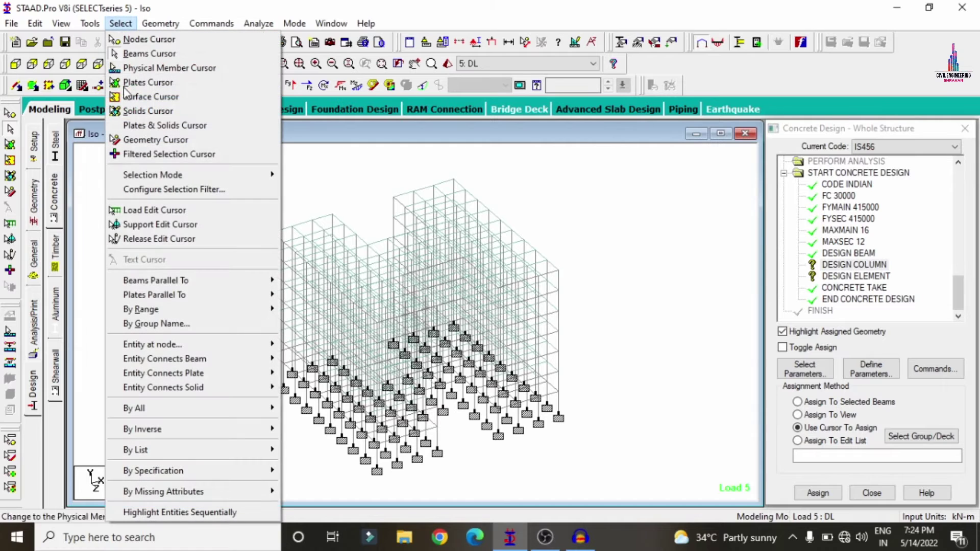
{"action": "mouse_move", "coordinate": [160, 283]}
{"action": "left_click", "coordinate": [301, 297]}
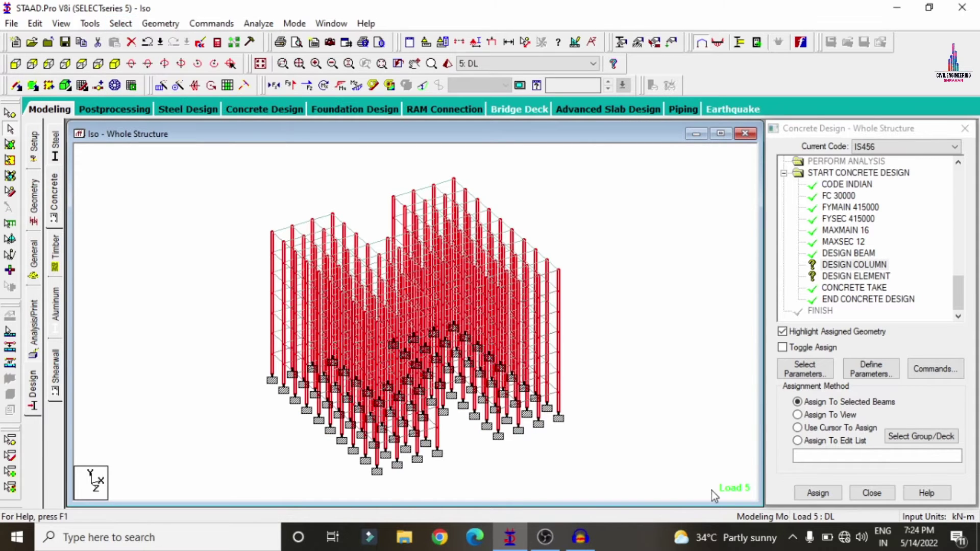
{"action": "left_click", "coordinate": [817, 493]}
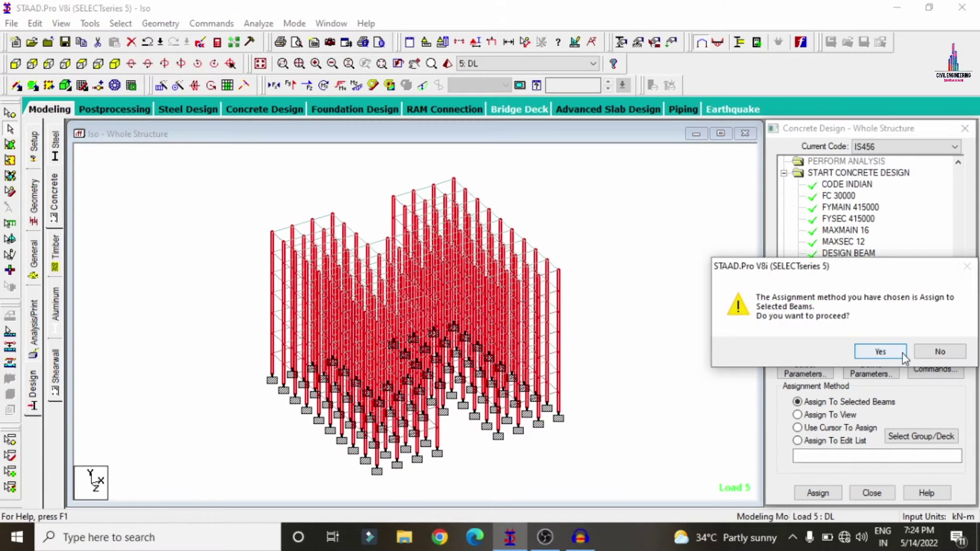
{"action": "left_click", "coordinate": [874, 350]}
Assign DESIGN ELEMENT to the slab plates in view
{"action": "left_click", "coordinate": [855, 276]}
{"action": "left_click", "coordinate": [817, 415]}
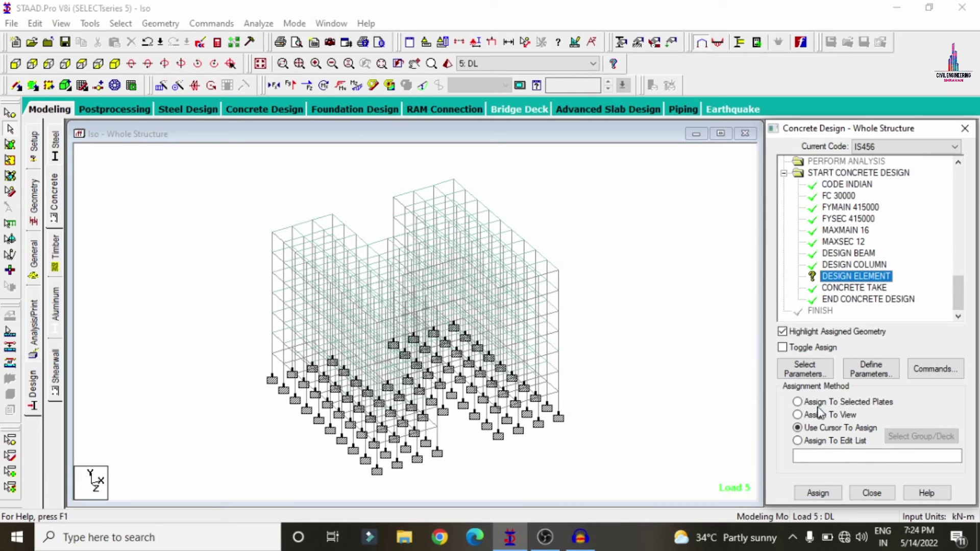
{"action": "left_click", "coordinate": [817, 493]}
{"action": "left_click", "coordinate": [876, 350]}
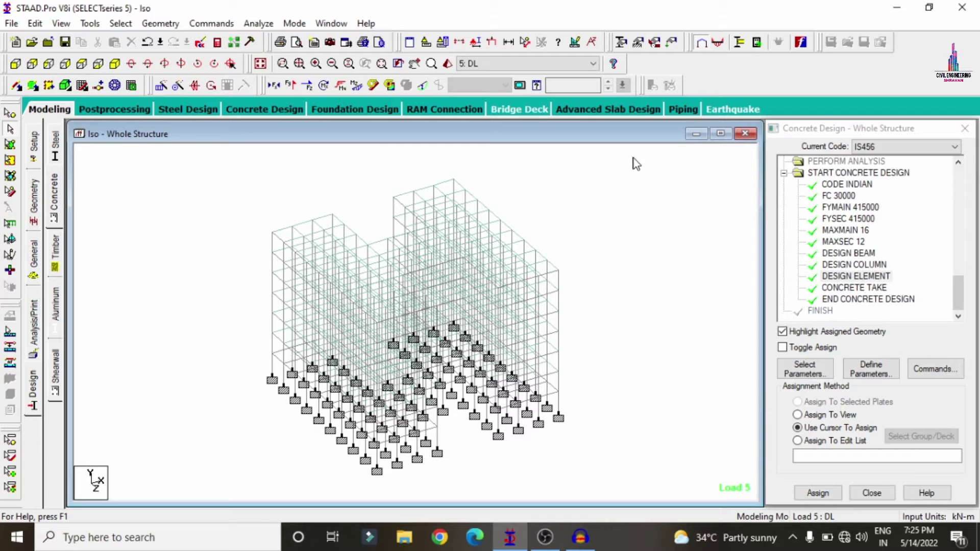
Add a Perform Analysis command with No Print
{"action": "left_click", "coordinate": [33, 330]}
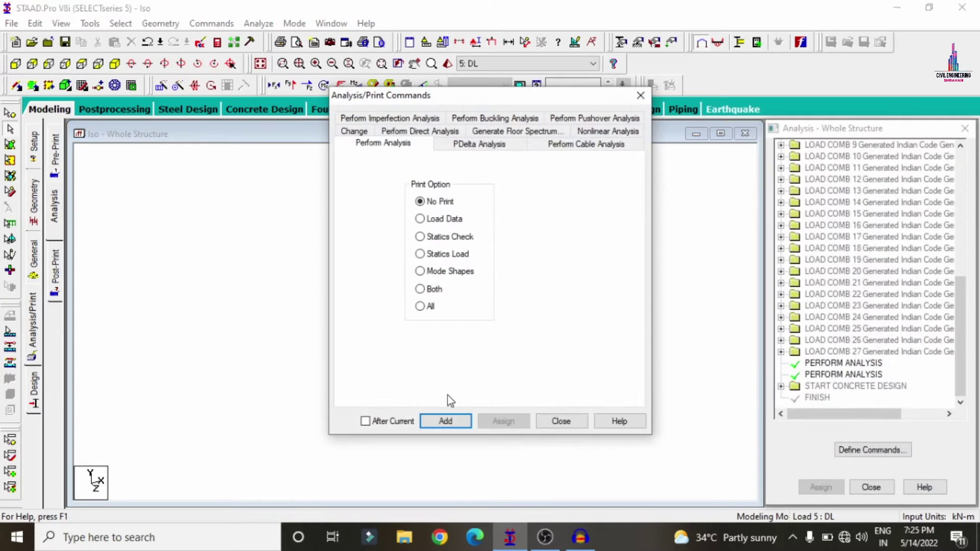
{"action": "left_click", "coordinate": [445, 421]}
{"action": "left_click", "coordinate": [561, 420]}
Save the model and run the analysis, finishing with 0 errors and 2 warnings
{"action": "left_click", "coordinate": [259, 24]}
{"action": "left_click", "coordinate": [270, 40]}
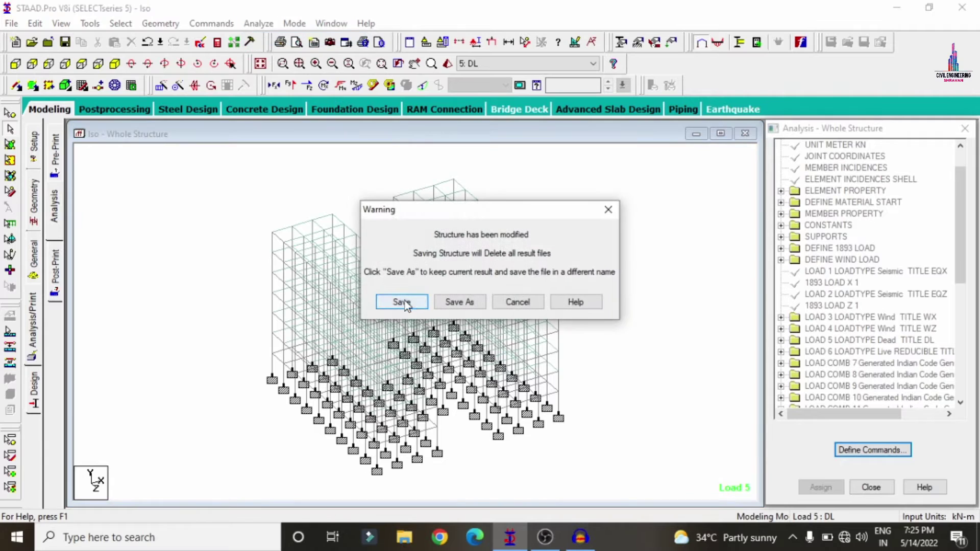
{"action": "left_click", "coordinate": [400, 301]}
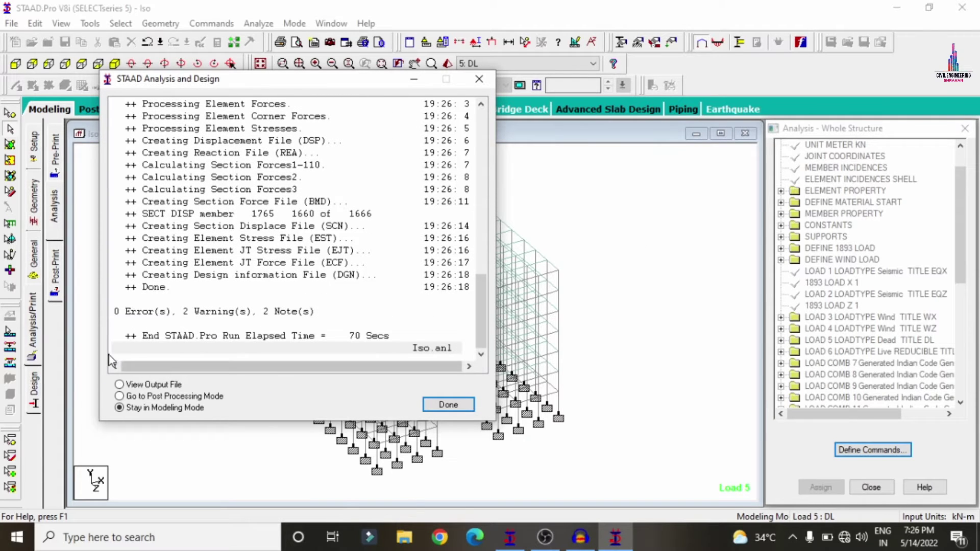
{"action": "left_click", "coordinate": [447, 404]}
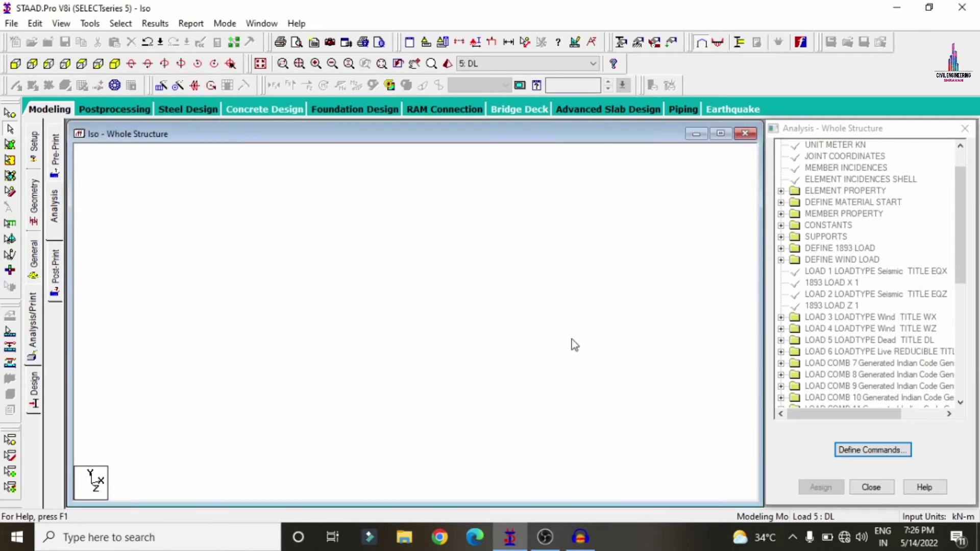
Review the IS-456 concrete design reinforcement of beam 1537
{"action": "left_click", "coordinate": [422, 85]}
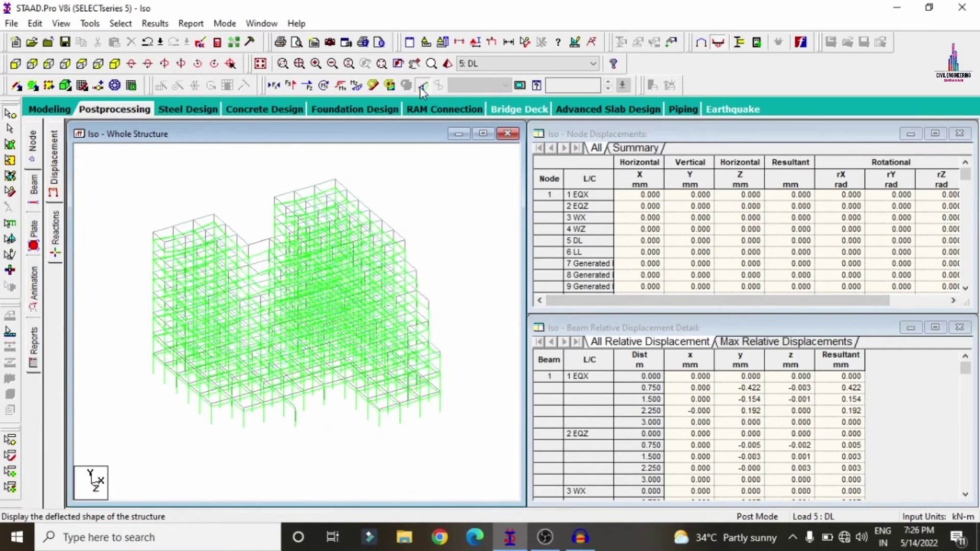
{"action": "double_click", "coordinate": [287, 197]}
{"action": "left_click", "coordinate": [540, 127]}
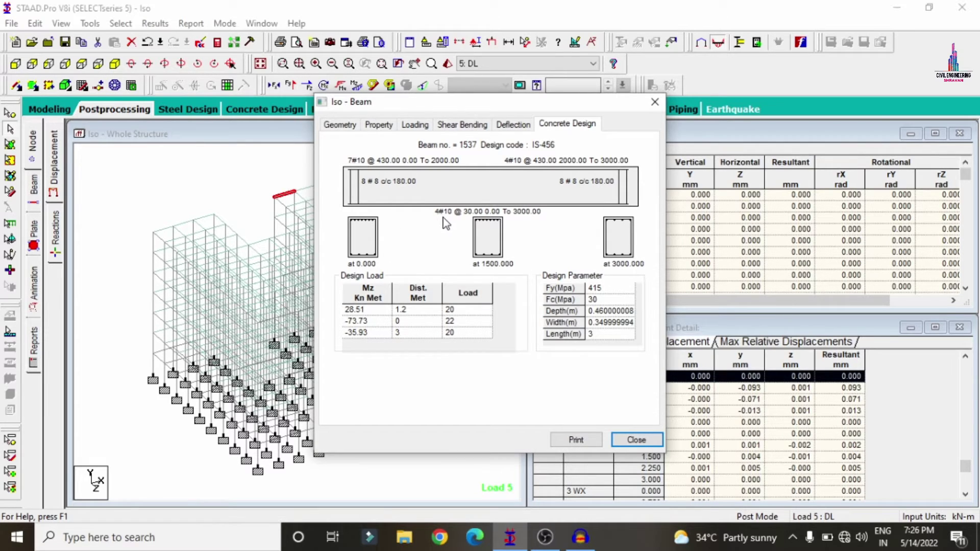
{"action": "left_click", "coordinate": [633, 433]}
{"action": "left_click", "coordinate": [422, 479]}
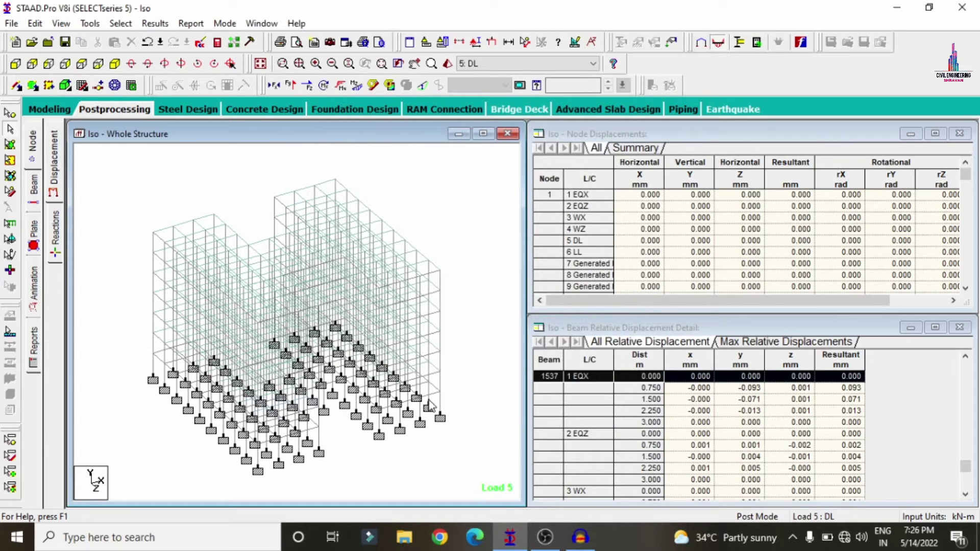
Review beam 180's concrete design, showing 14#12 bottom bars
{"action": "double_click", "coordinate": [432, 399]}
{"action": "left_click", "coordinate": [557, 125]}
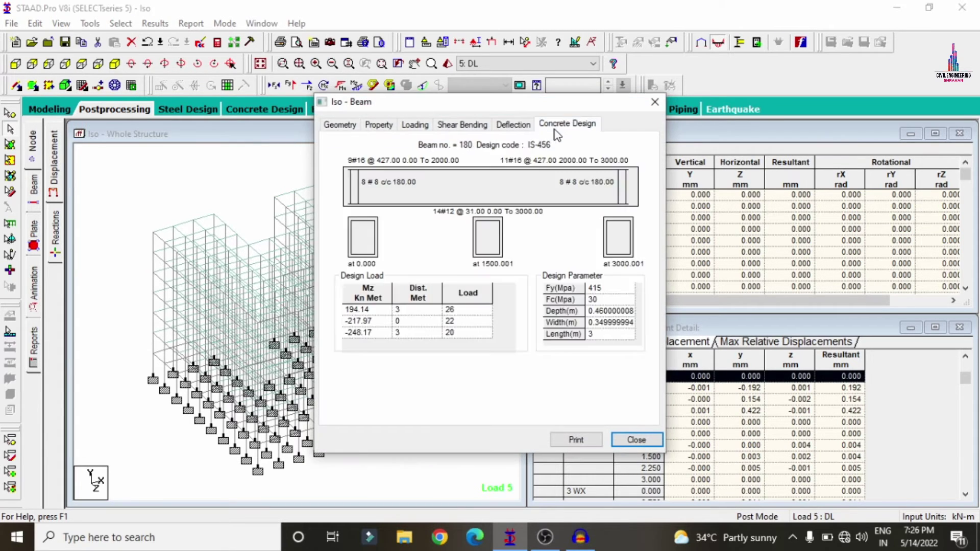
{"action": "left_click", "coordinate": [654, 101]}
{"action": "left_click", "coordinate": [505, 265]}
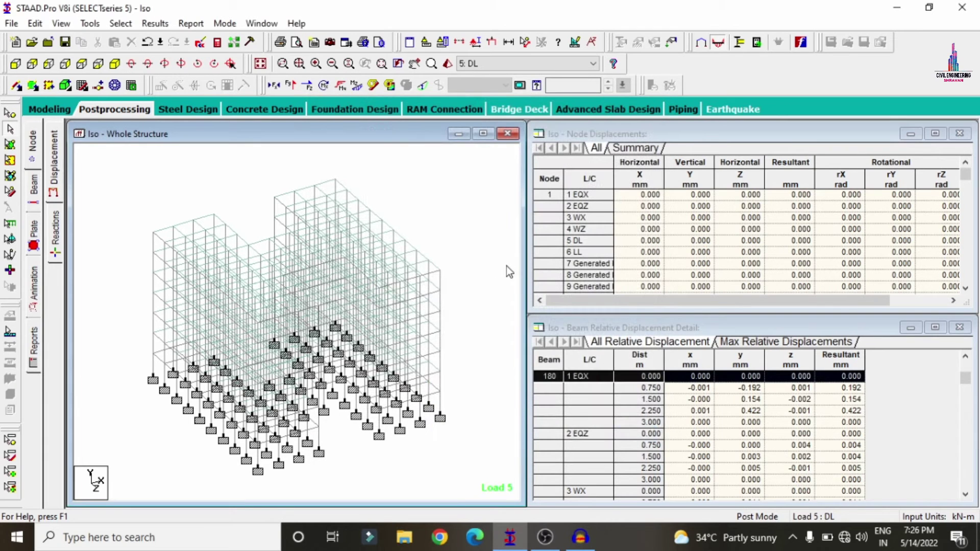
Check member 190's column design: 28 bars of 12 mm, 2984 mm² steel, 1.49%
{"action": "double_click", "coordinate": [440, 405]}
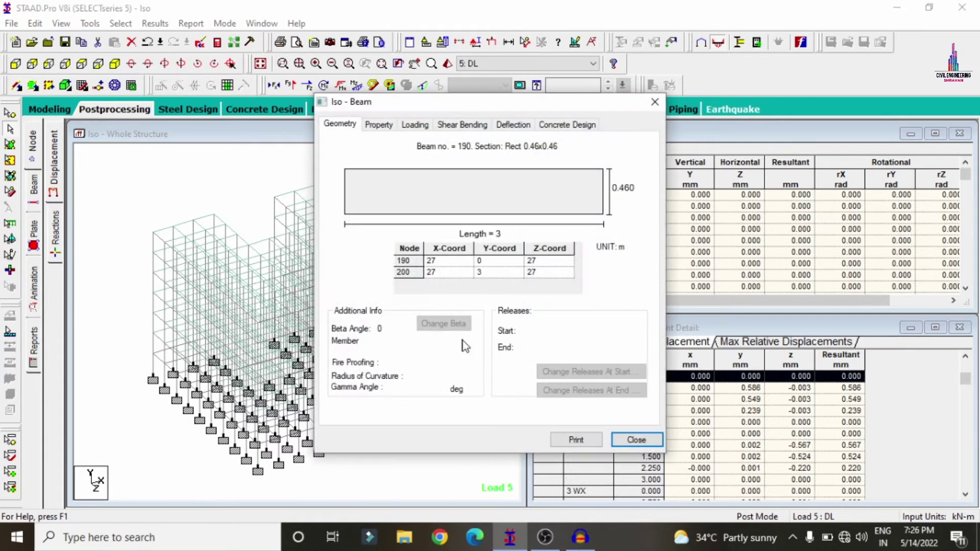
{"action": "left_click", "coordinate": [571, 126]}
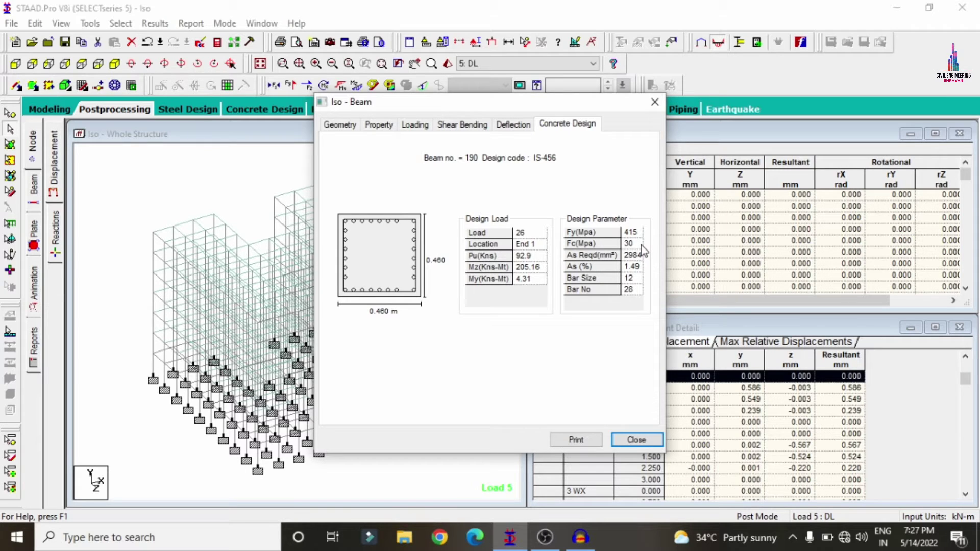
{"action": "left_click", "coordinate": [641, 440]}
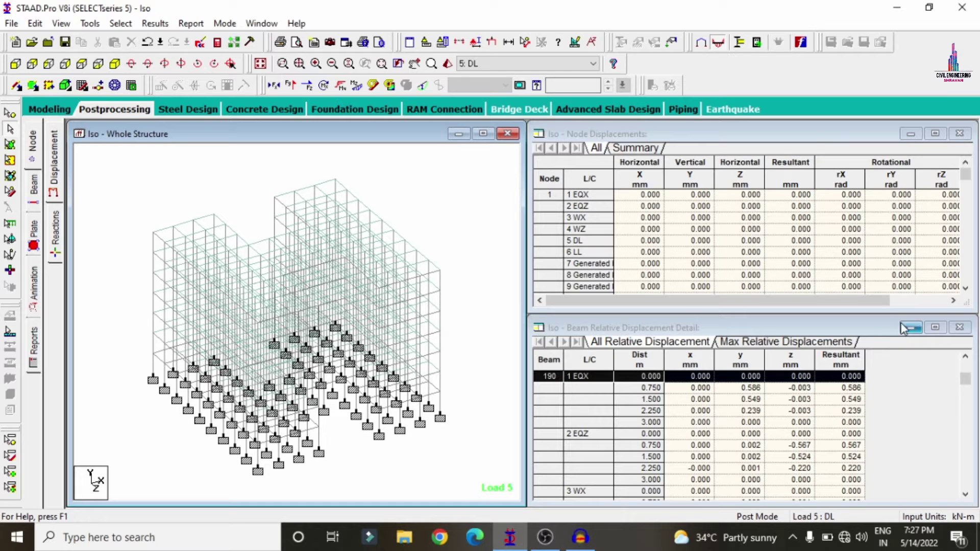
{"action": "left_click", "coordinate": [216, 43]}
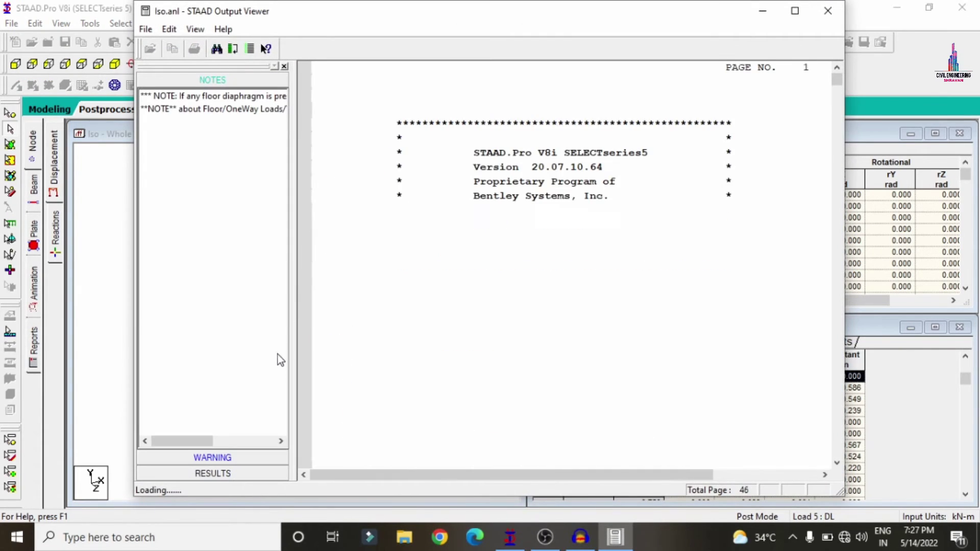
{"action": "left_click", "coordinate": [231, 473]}
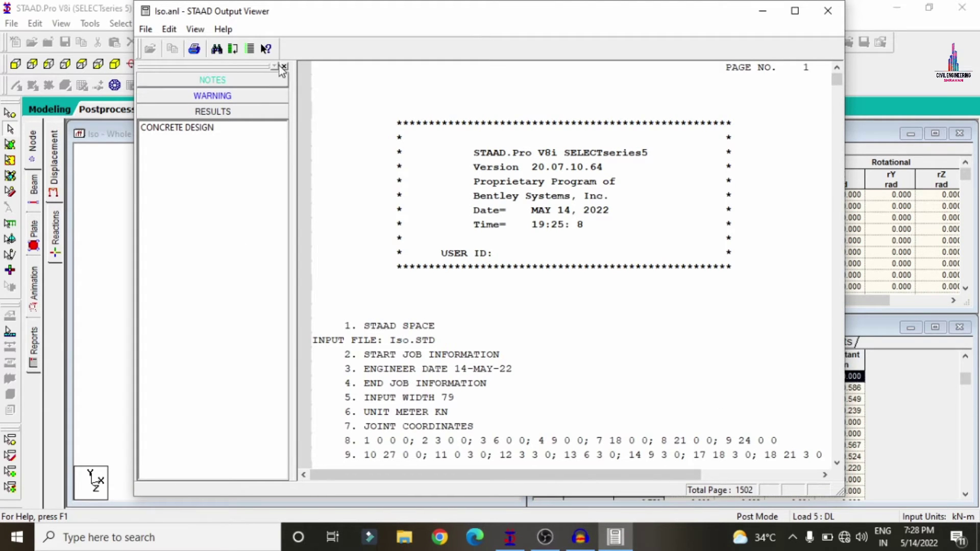
{"action": "scroll", "coordinate": [499, 277], "scroll_direction": "down", "scroll_amount": 7}
{"action": "left_click", "coordinate": [206, 126]}
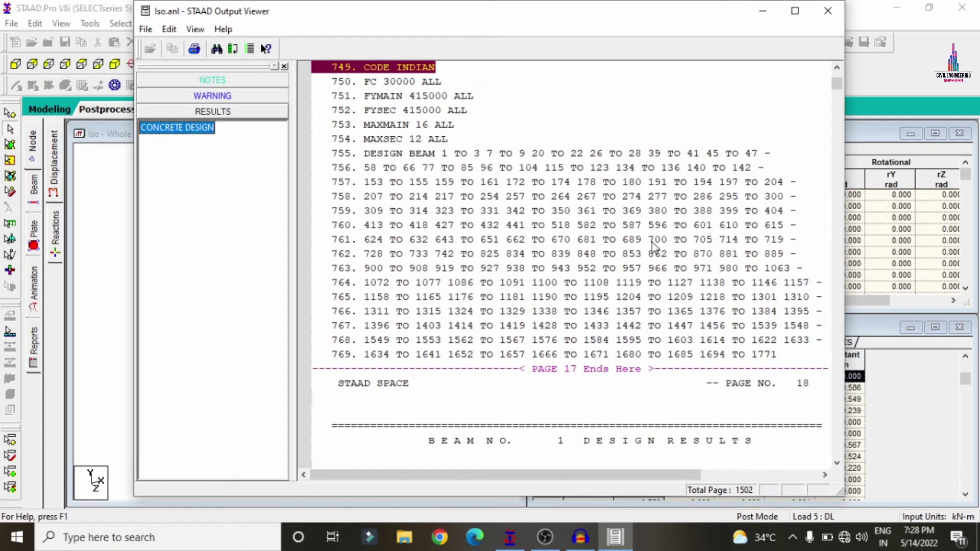
{"action": "left_click_drag", "start_coordinate": [836, 84], "coordinate": [825, 451]}
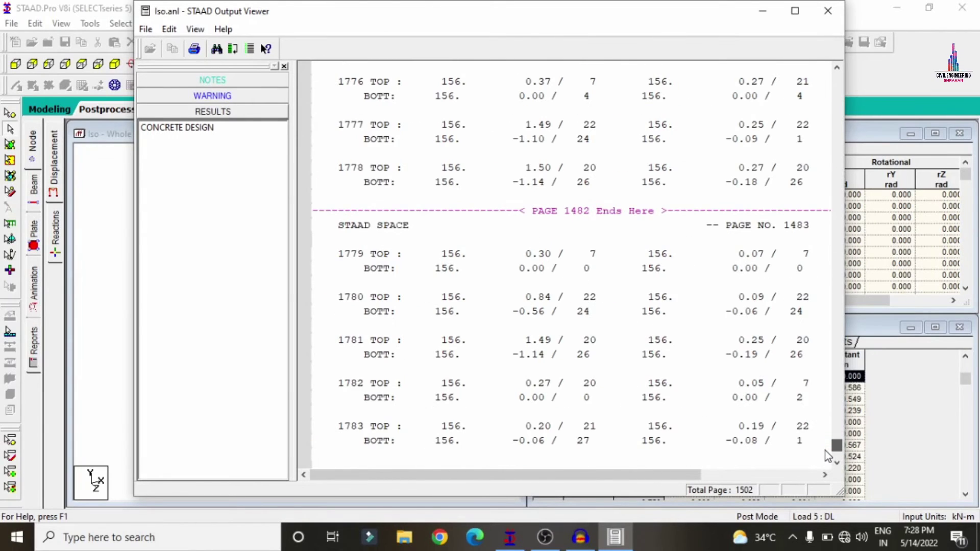
{"action": "scroll", "coordinate": [558, 293], "scroll_direction": "up", "scroll_amount": 15}
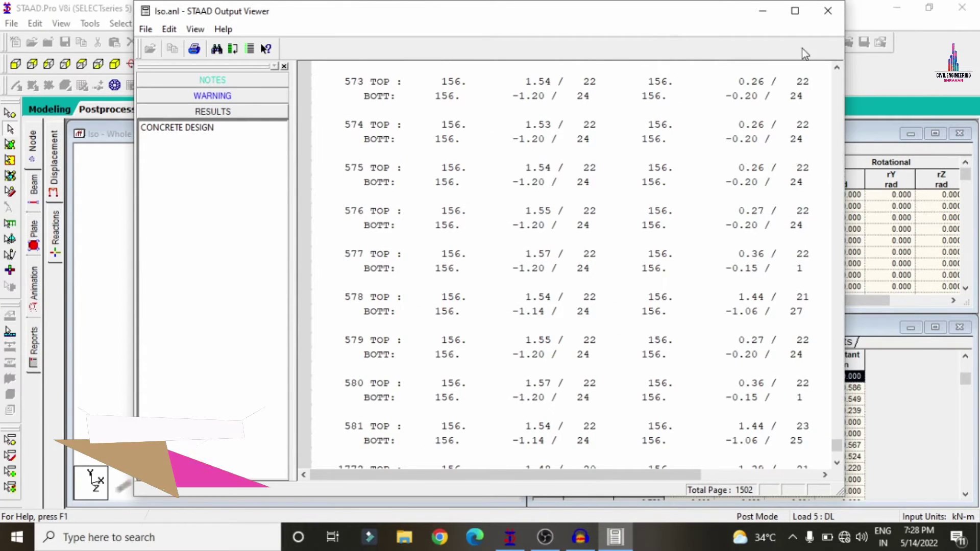
{"action": "left_click", "coordinate": [826, 9]}
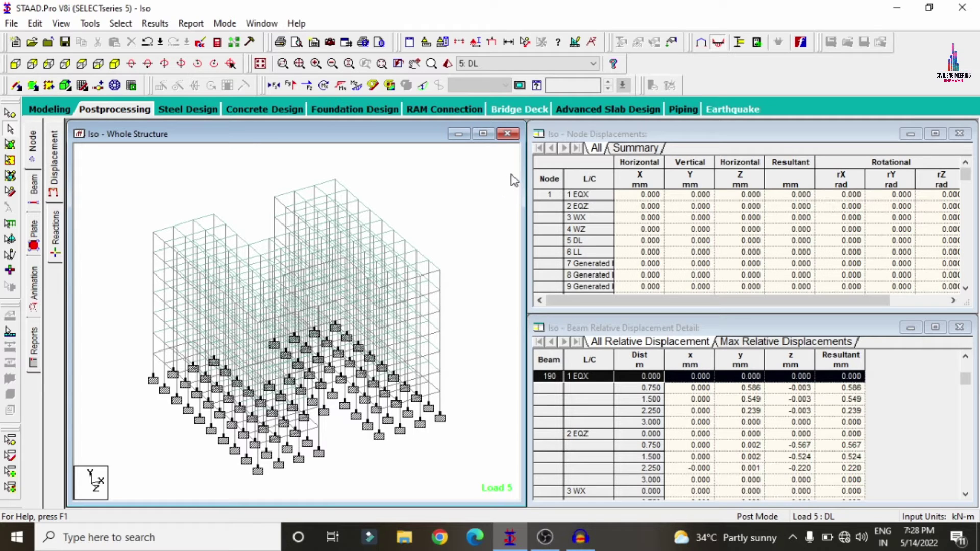
Include load cases EQX, EQZ, WX, WZ, DL and LL in foundation design and launch STAAD.foundation
{"action": "left_click", "coordinate": [339, 107]}
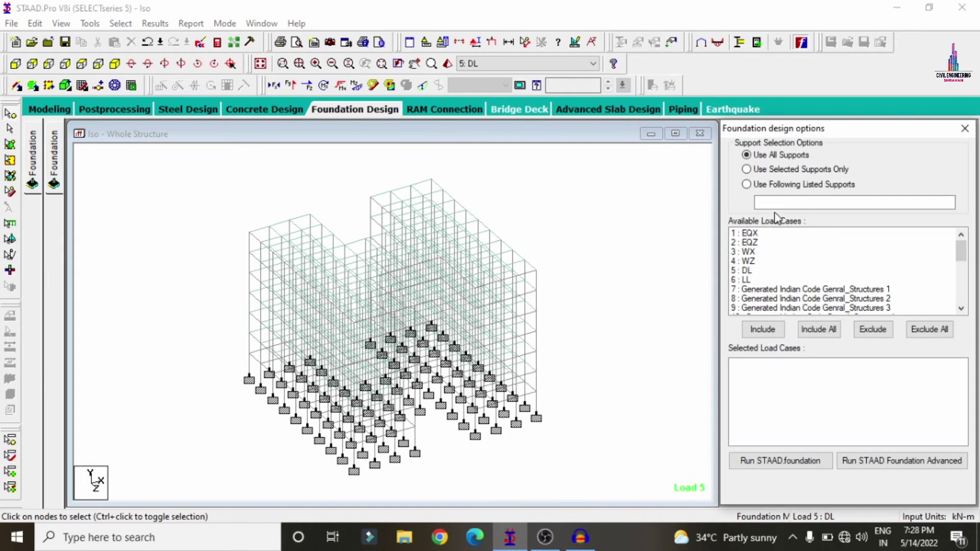
{"action": "left_click", "coordinate": [767, 237]}
{"action": "left_click_drag", "start_coordinate": [766, 238], "coordinate": [746, 279]}
{"action": "left_click", "coordinate": [768, 330]}
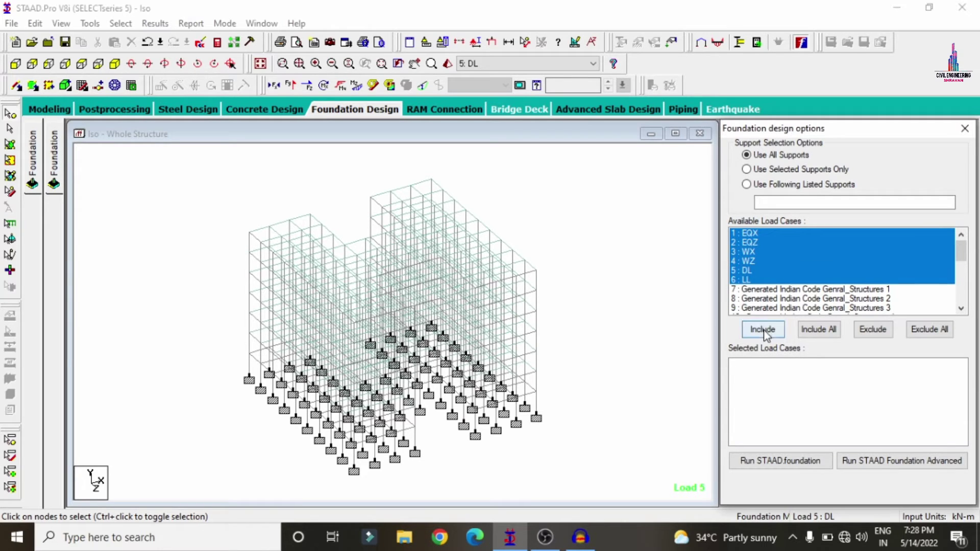
{"action": "left_click", "coordinate": [790, 462]}
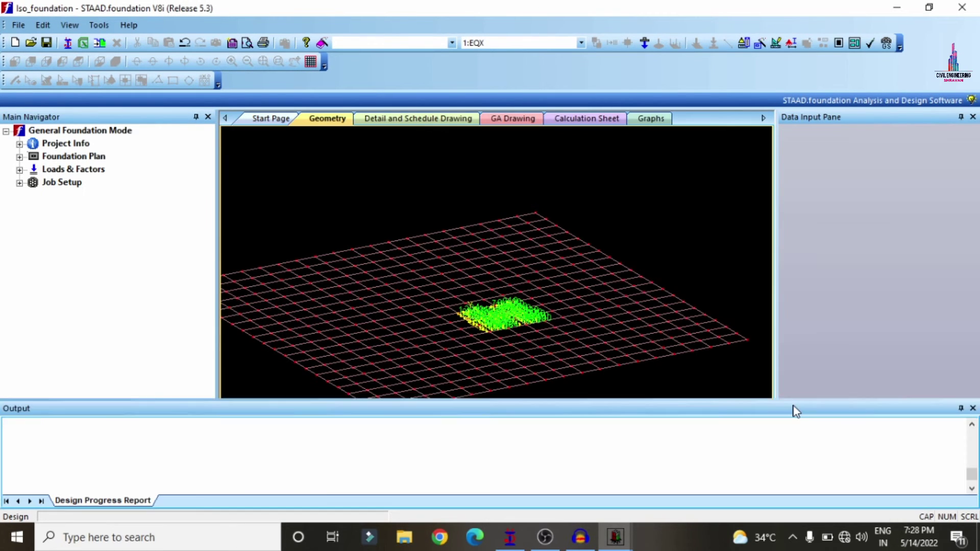
Generate INDIAN service combinations 101–102 and ultimate combinations 201–204
{"action": "left_click", "coordinate": [972, 408]}
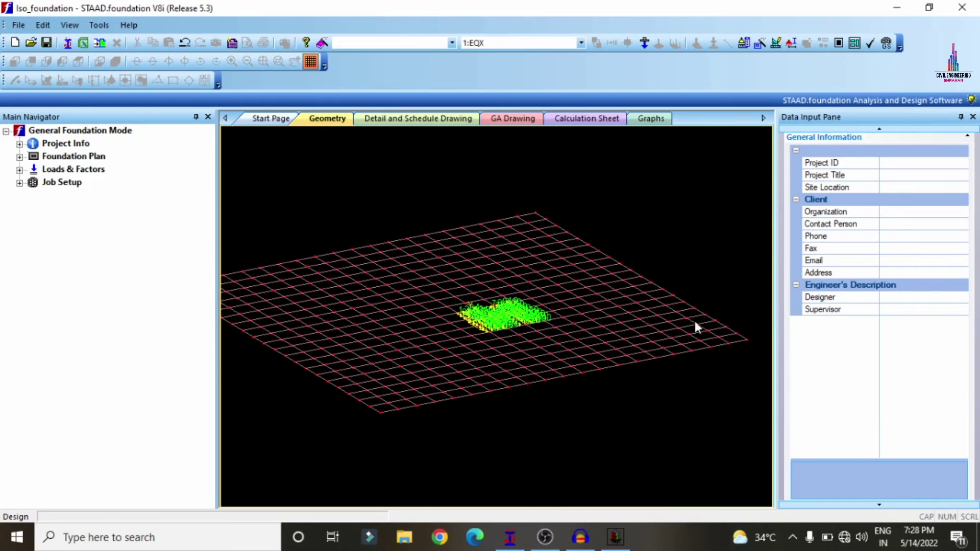
{"action": "scroll", "coordinate": [471, 332], "scroll_direction": "up", "scroll_amount": 5}
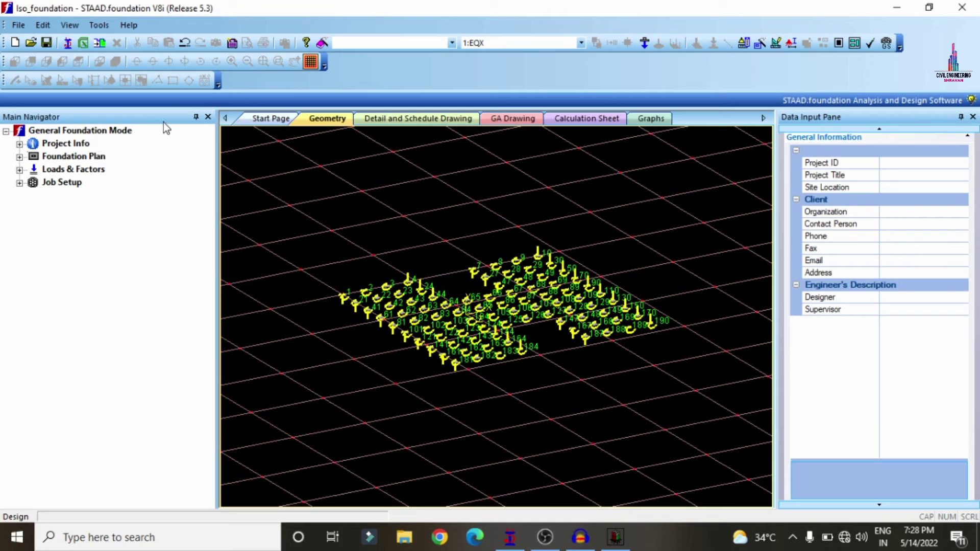
{"action": "left_click", "coordinate": [20, 169]}
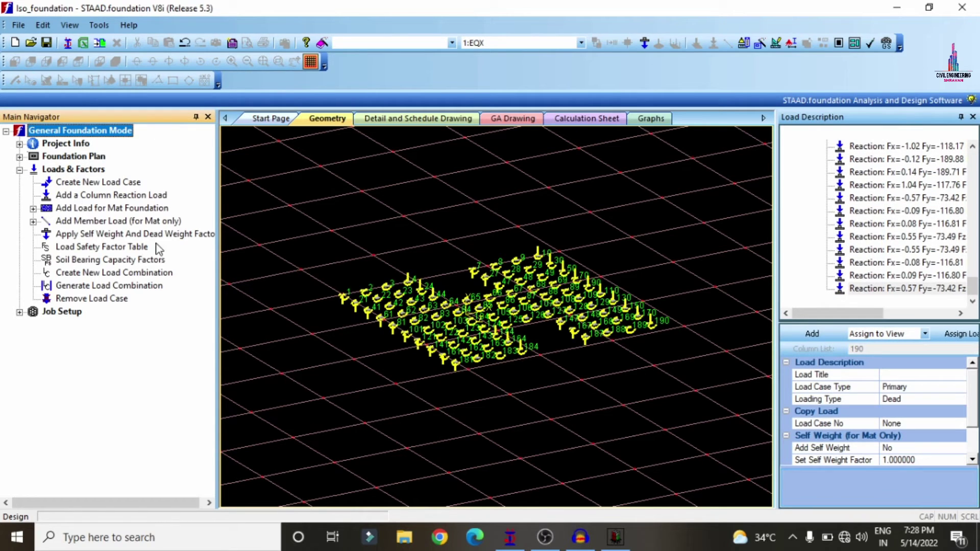
{"action": "left_click", "coordinate": [88, 289]}
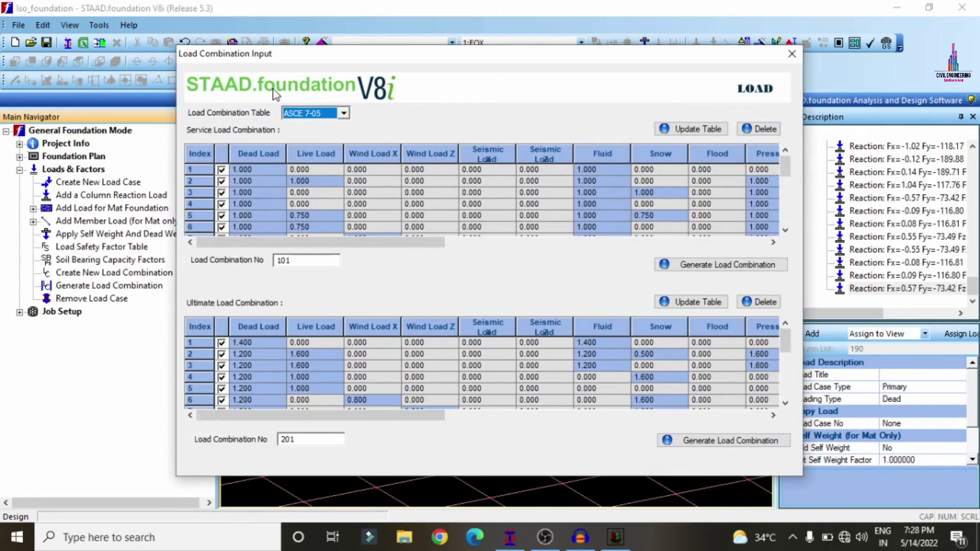
{"action": "left_click", "coordinate": [305, 118]}
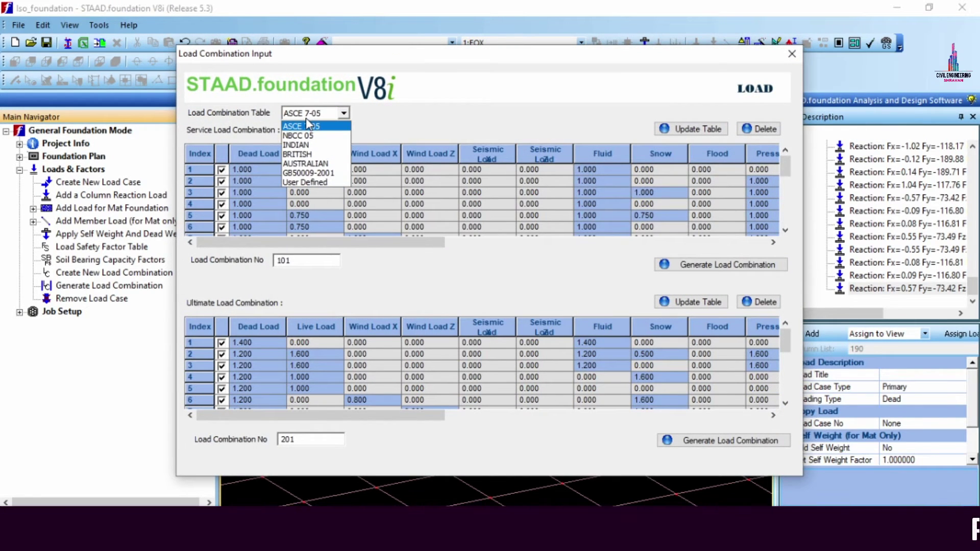
{"action": "left_click", "coordinate": [296, 144]}
{"action": "left_click", "coordinate": [669, 264]}
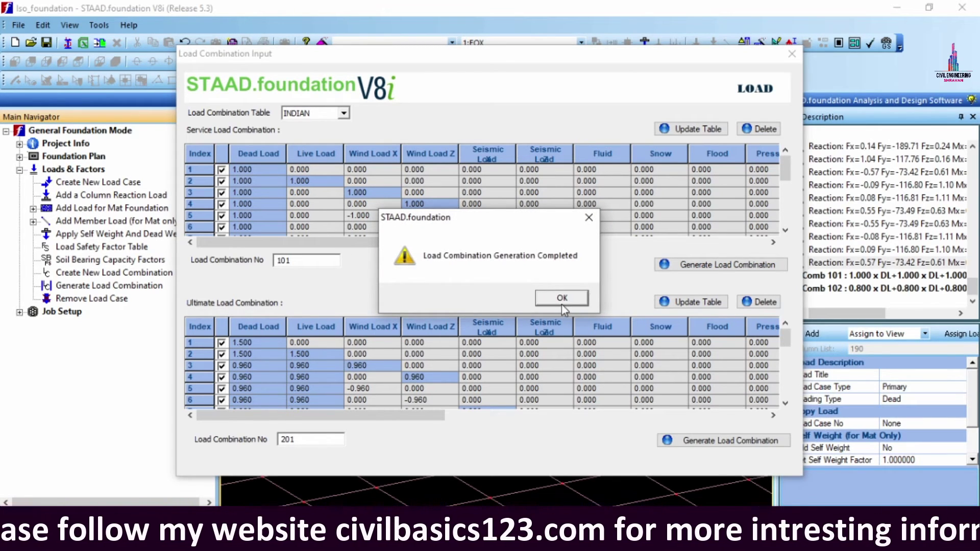
{"action": "left_click", "coordinate": [562, 298]}
{"action": "left_click", "coordinate": [679, 440]}
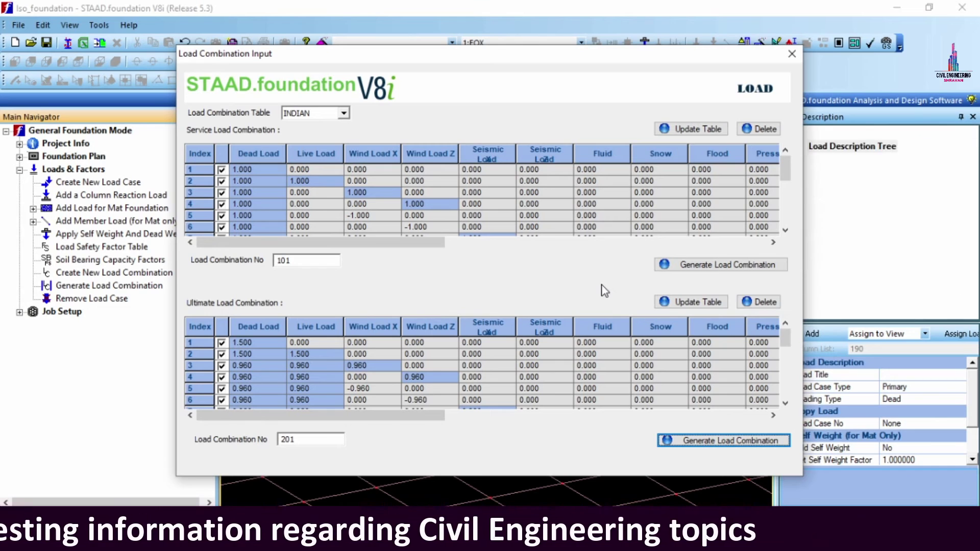
{"action": "left_click", "coordinate": [581, 298]}
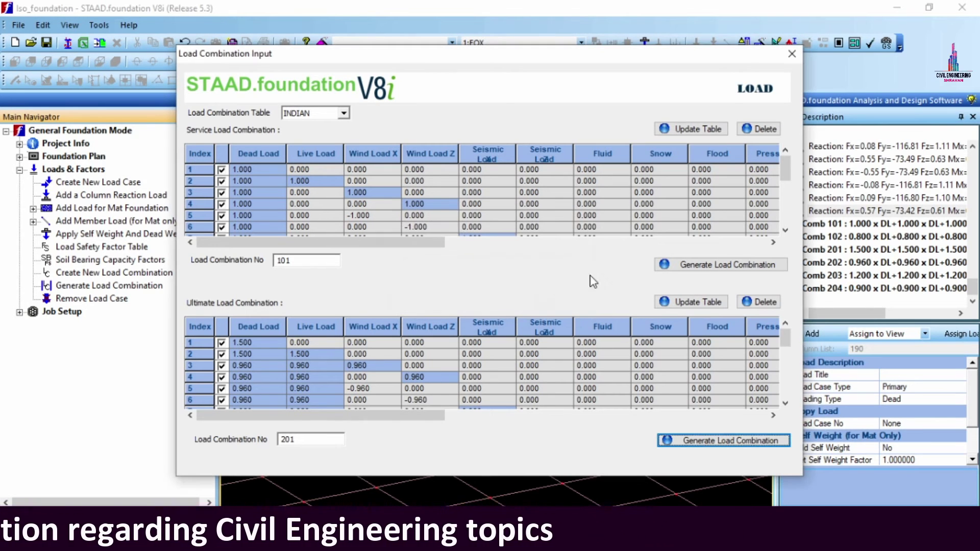
{"action": "left_click", "coordinate": [790, 54]}
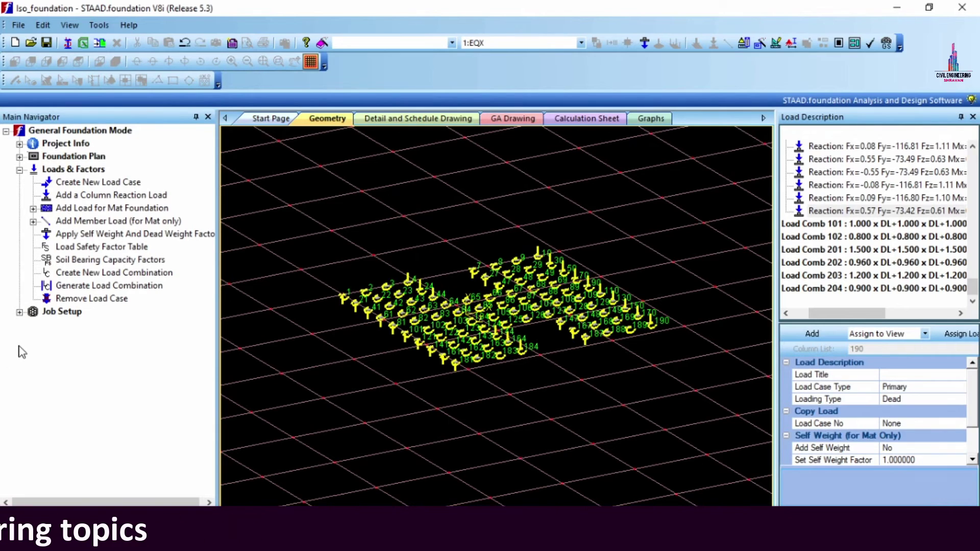
Start a new isolated footing job named f with the Indian code and SI units
{"action": "left_click", "coordinate": [20, 312]}
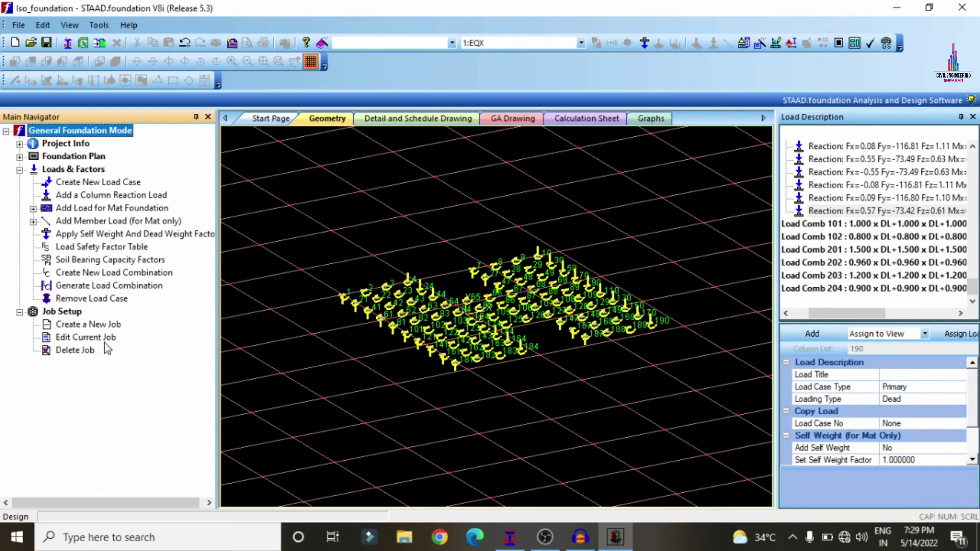
{"action": "left_click", "coordinate": [92, 324]}
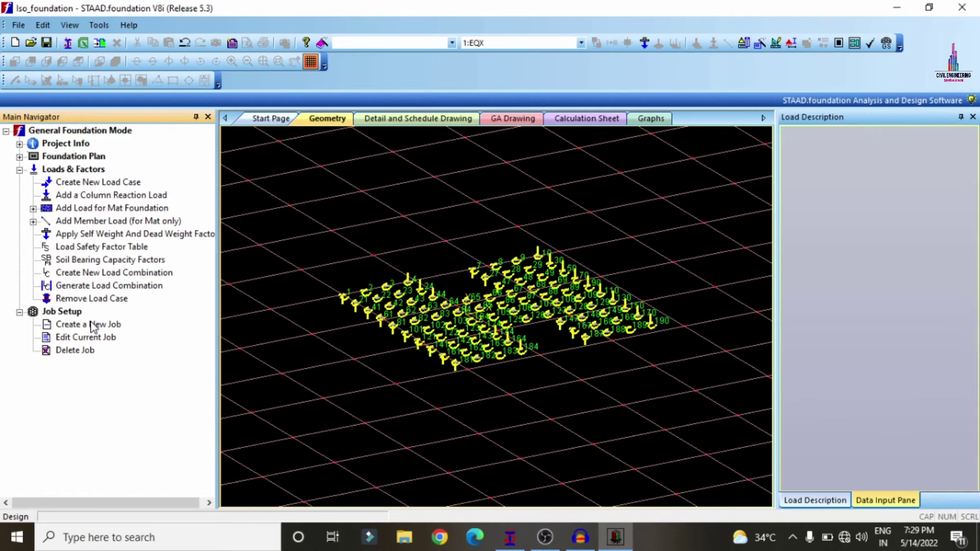
{"action": "left_click", "coordinate": [907, 163]}
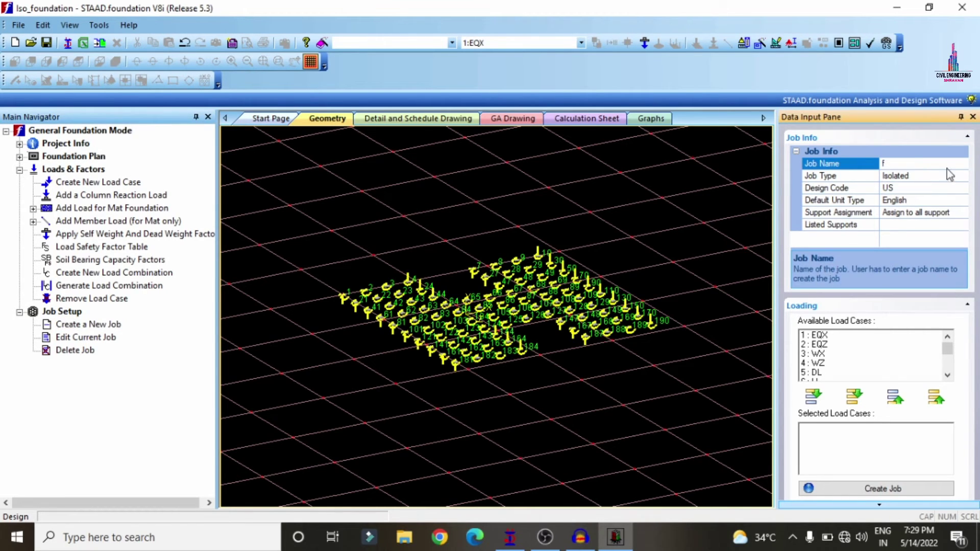
{"action": "left_click", "coordinate": [963, 187]}
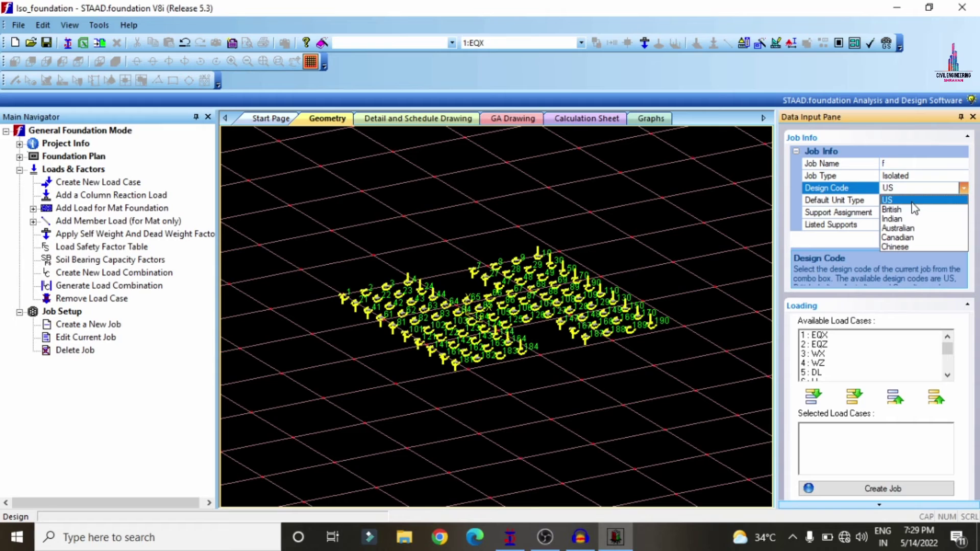
{"action": "left_click", "coordinate": [893, 220]}
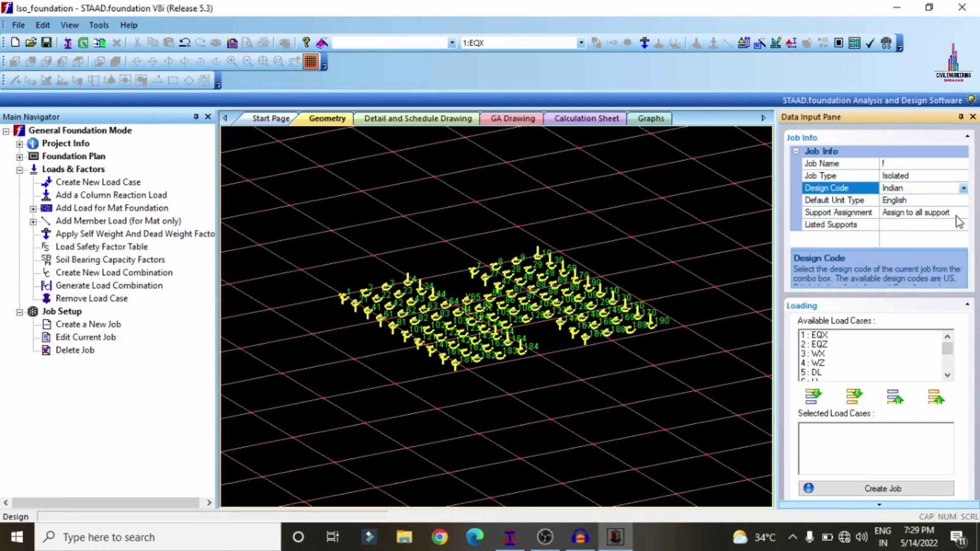
{"action": "left_click", "coordinate": [956, 200]}
{"action": "left_click", "coordinate": [963, 200]}
{"action": "left_click", "coordinate": [913, 222]}
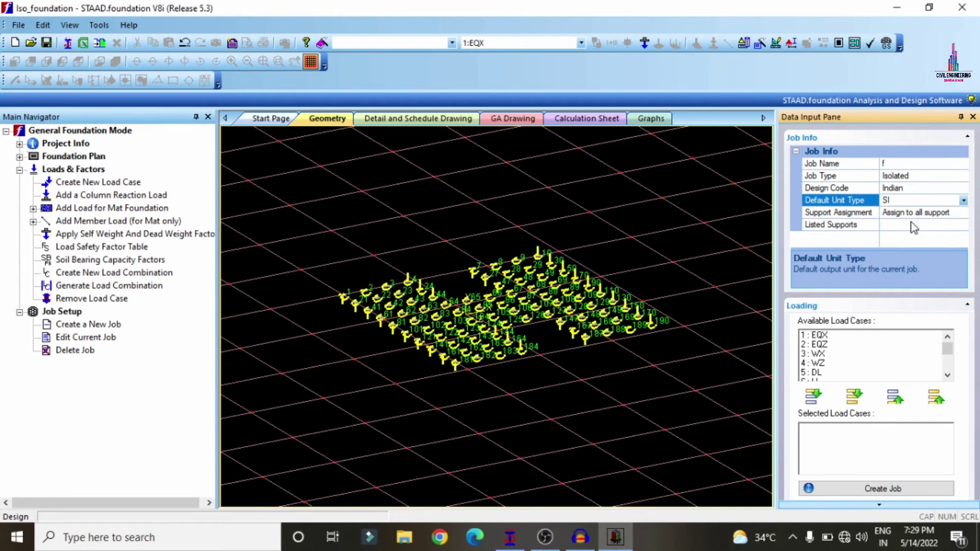
Select load combinations 101–204 for the job and create it
{"action": "scroll", "coordinate": [829, 360], "scroll_direction": "down", "scroll_amount": 2}
{"action": "scroll", "coordinate": [829, 360], "scroll_direction": "up", "scroll_amount": 1}
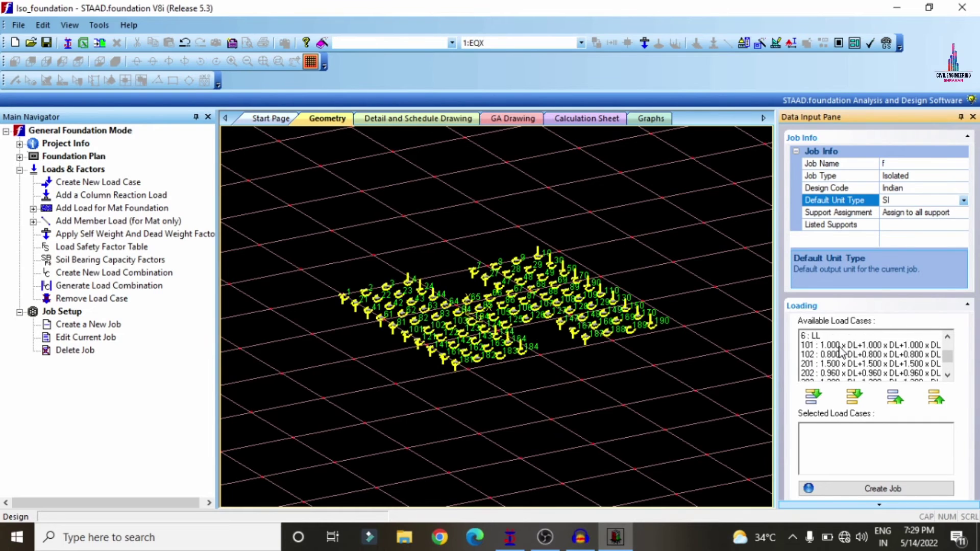
{"action": "left_click_drag", "start_coordinate": [826, 353], "coordinate": [814, 377]}
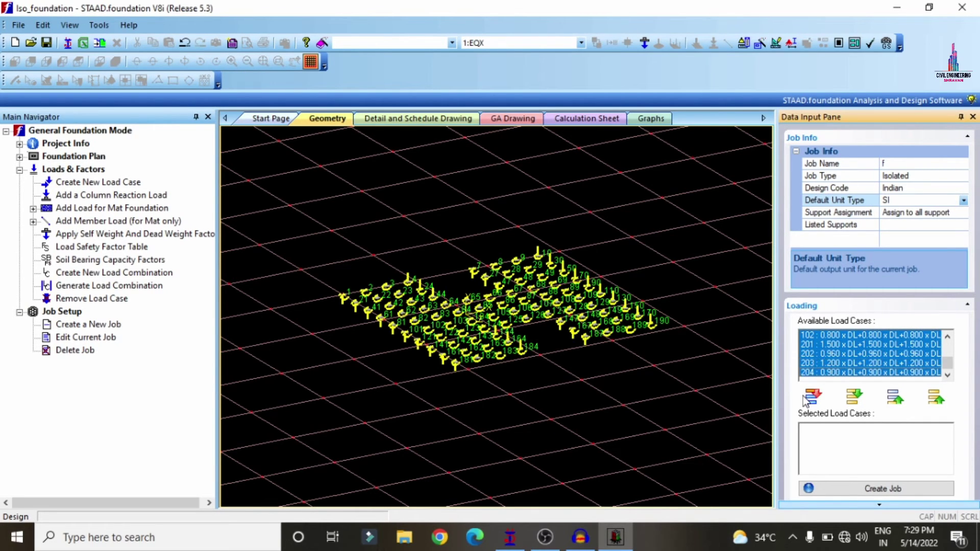
{"action": "left_click", "coordinate": [807, 401]}
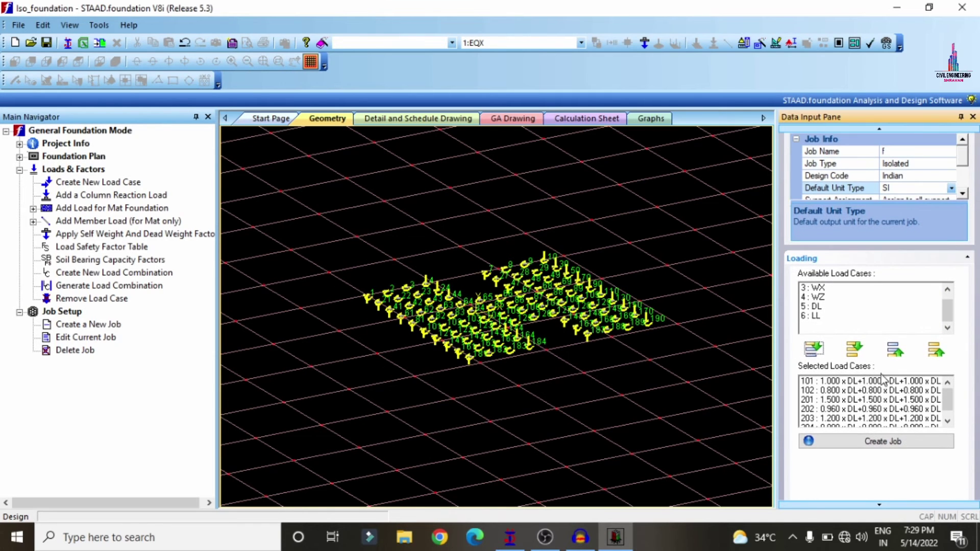
{"action": "left_click", "coordinate": [880, 441]}
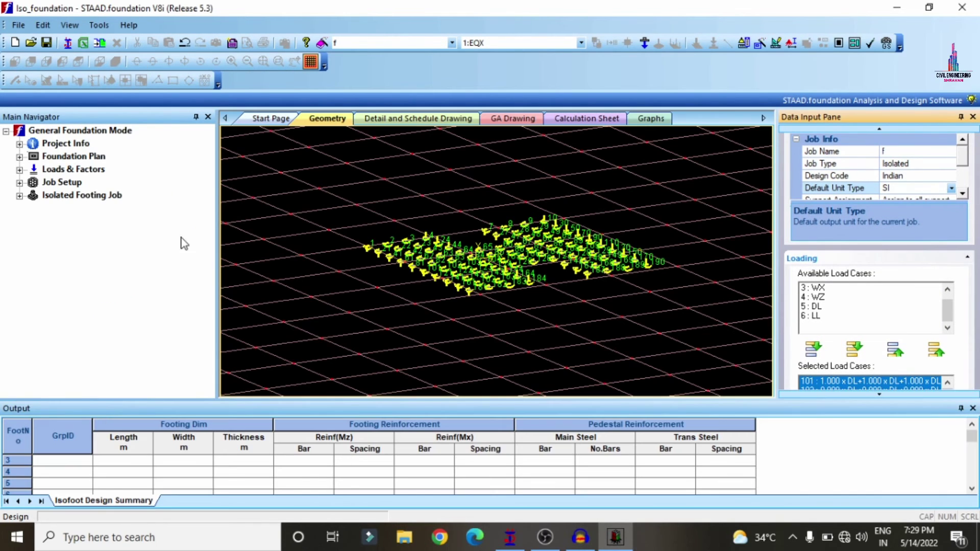
Review the footing design parameters, then run the IS 456-2000 isolated footing design
{"action": "left_click", "coordinate": [972, 408]}
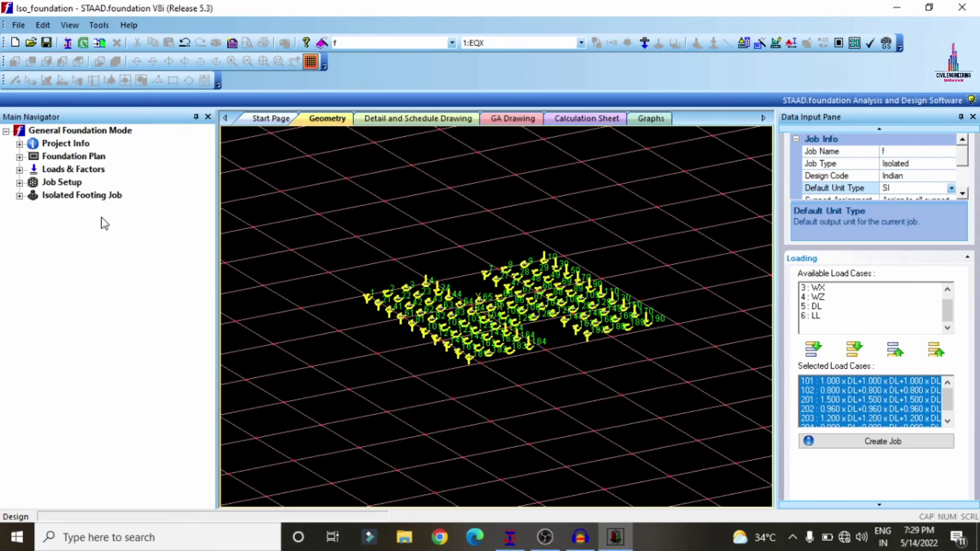
{"action": "left_click", "coordinate": [20, 196]}
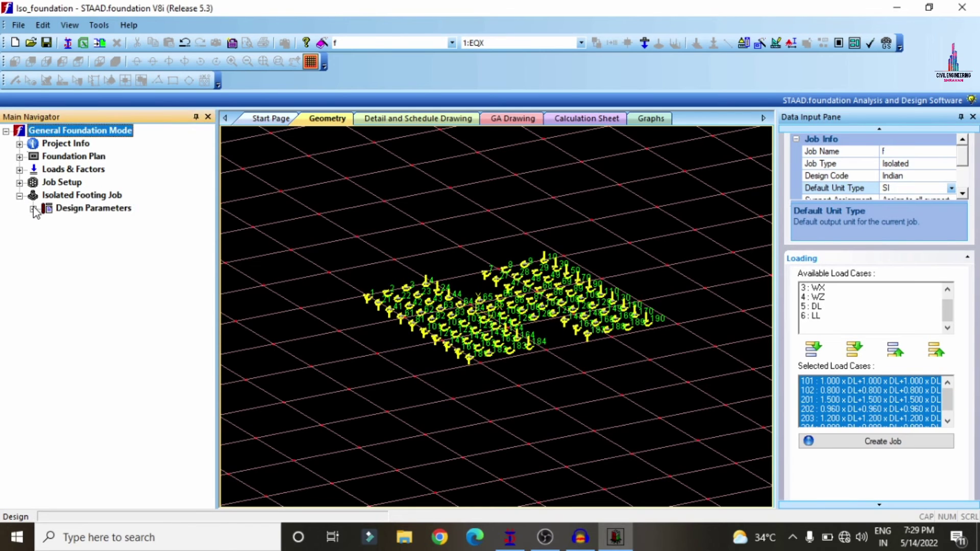
{"action": "left_click", "coordinate": [34, 208]}
{"action": "left_click", "coordinate": [78, 222]}
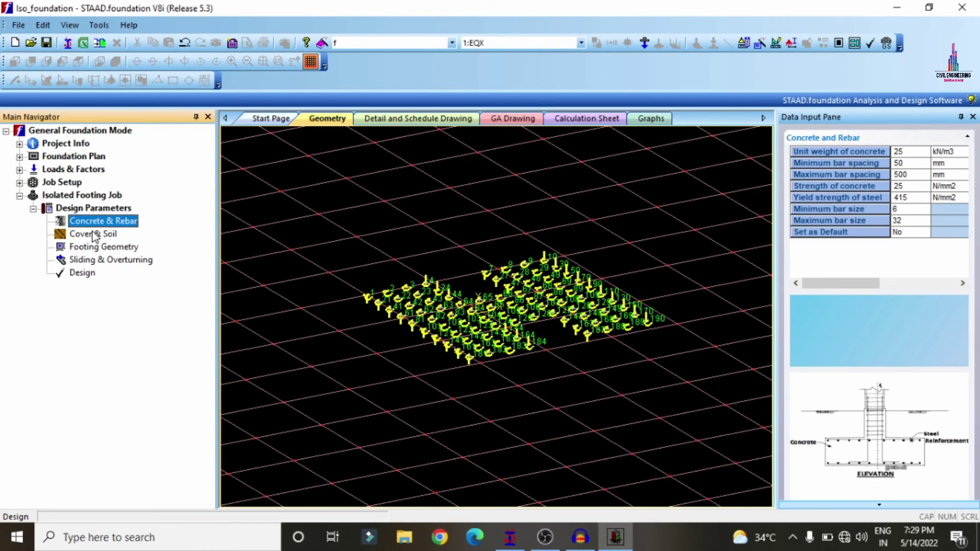
{"action": "left_click", "coordinate": [94, 235]}
{"action": "left_click", "coordinate": [93, 247]}
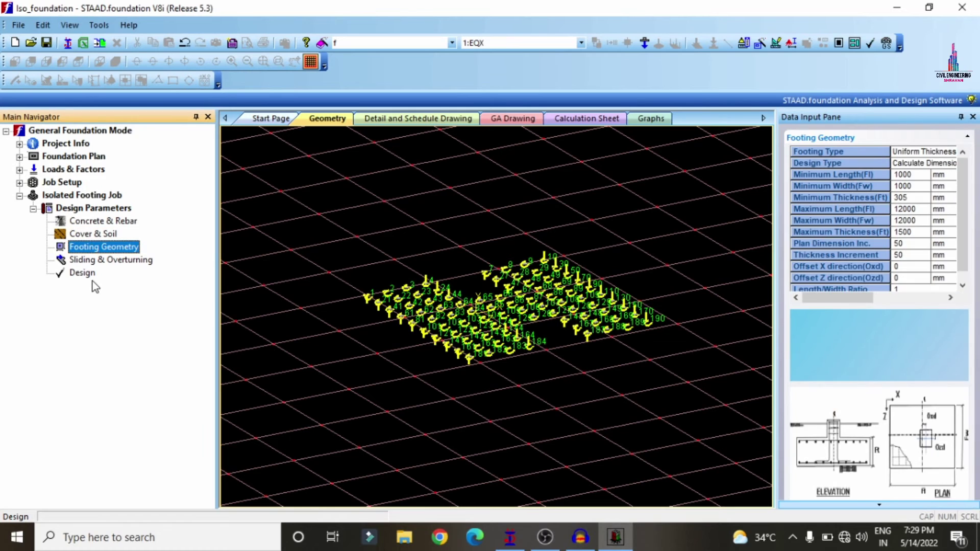
{"action": "left_click", "coordinate": [104, 261]}
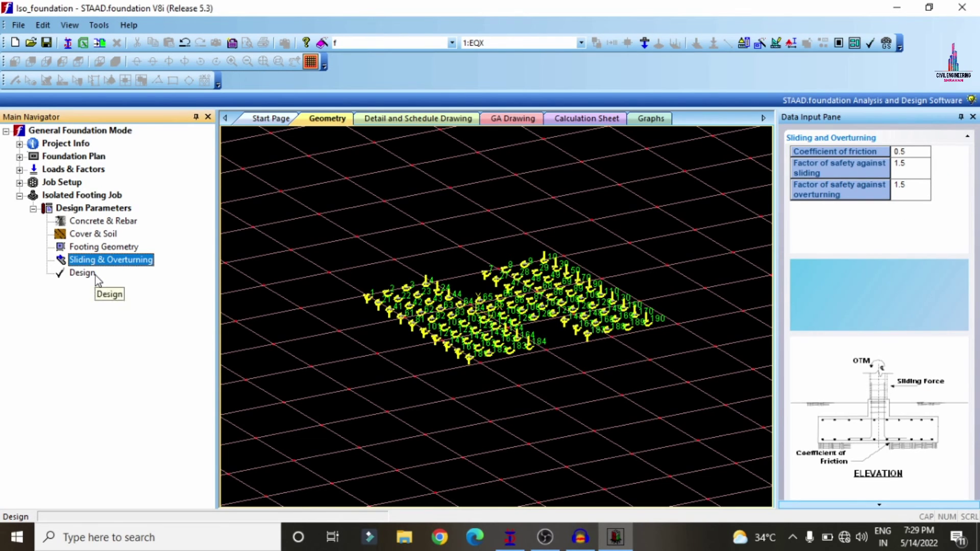
{"action": "left_click", "coordinate": [95, 274]}
{"action": "left_click", "coordinate": [472, 298]}
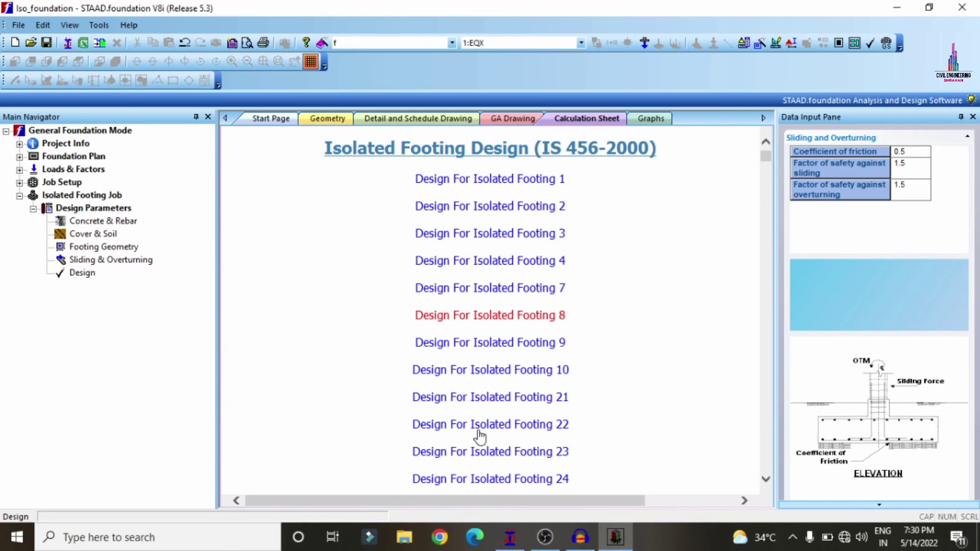
Open the design calculation sheet for Isolated Footing 21 and scroll through it
{"action": "left_click", "coordinate": [517, 400]}
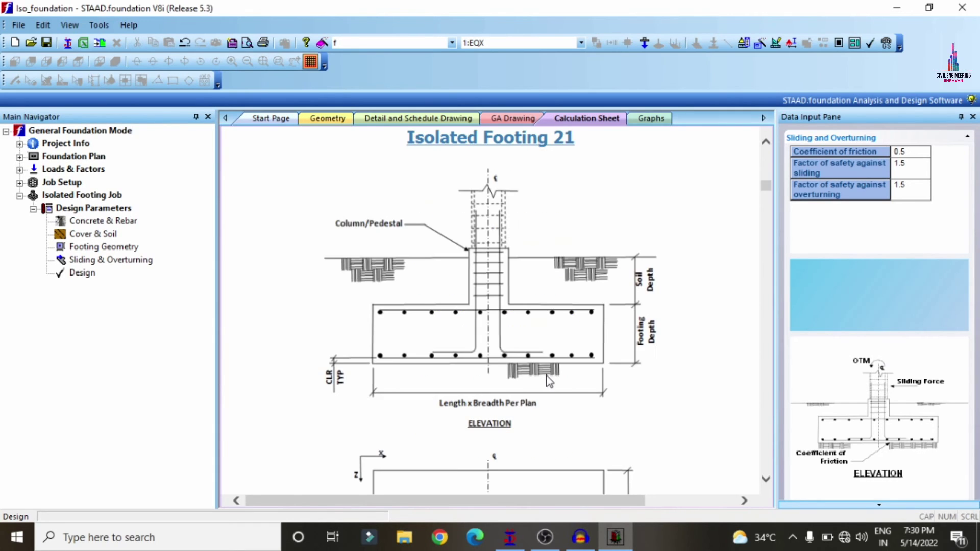
{"action": "scroll", "coordinate": [549, 371], "scroll_direction": "down", "scroll_amount": 10}
{"action": "scroll", "coordinate": [549, 372], "scroll_direction": "down", "scroll_amount": 20}
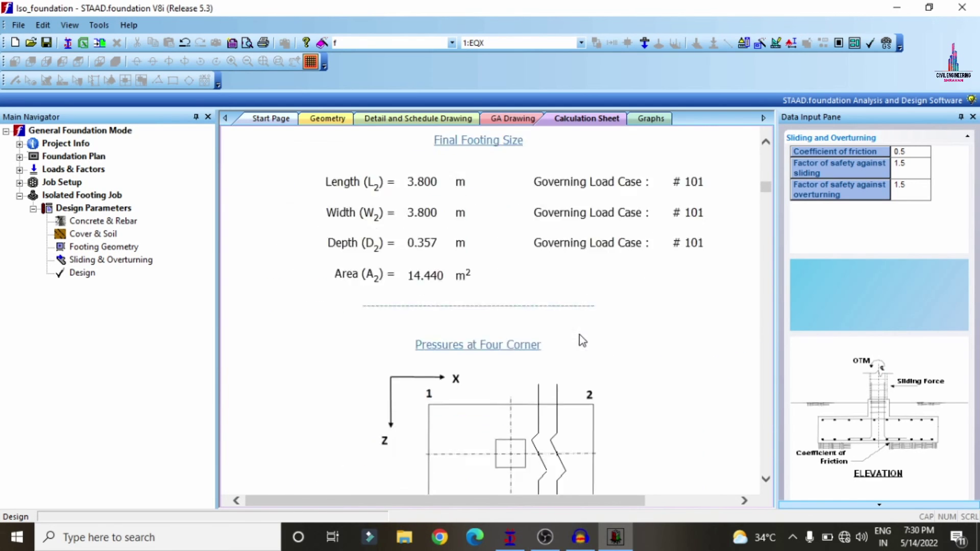
{"action": "scroll", "coordinate": [584, 335], "scroll_direction": "down", "scroll_amount": 15}
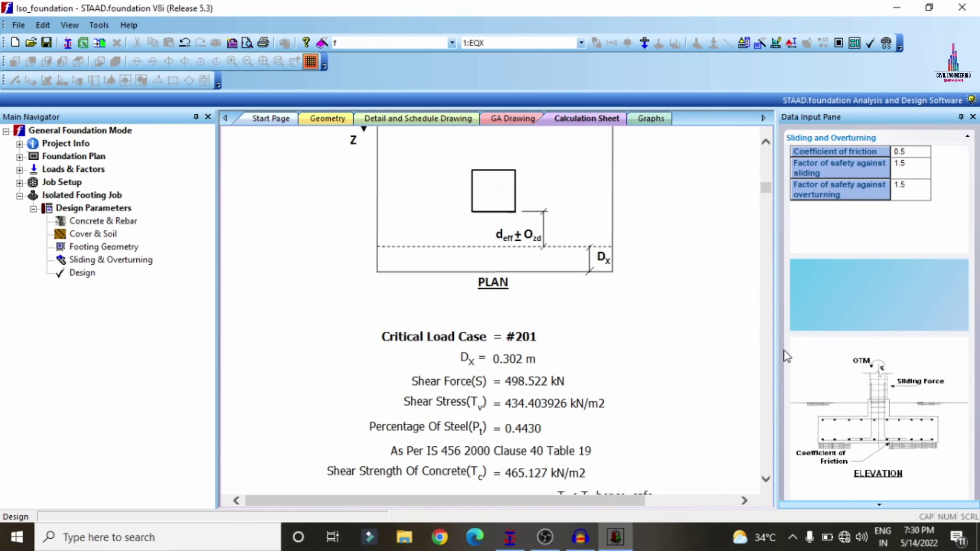
{"action": "scroll", "coordinate": [769, 347], "scroll_direction": "down", "scroll_amount": 20}
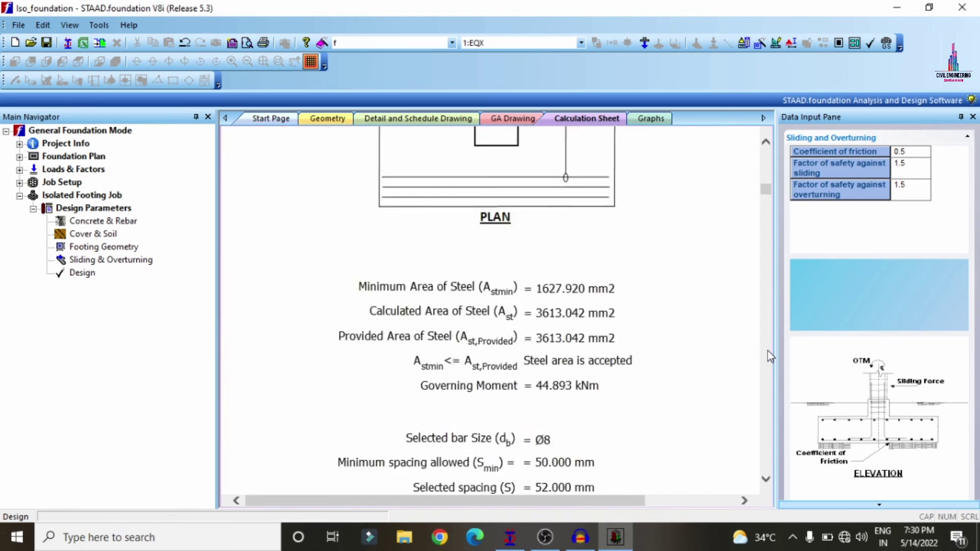
{"action": "scroll", "coordinate": [768, 350], "scroll_direction": "down", "scroll_amount": 20}
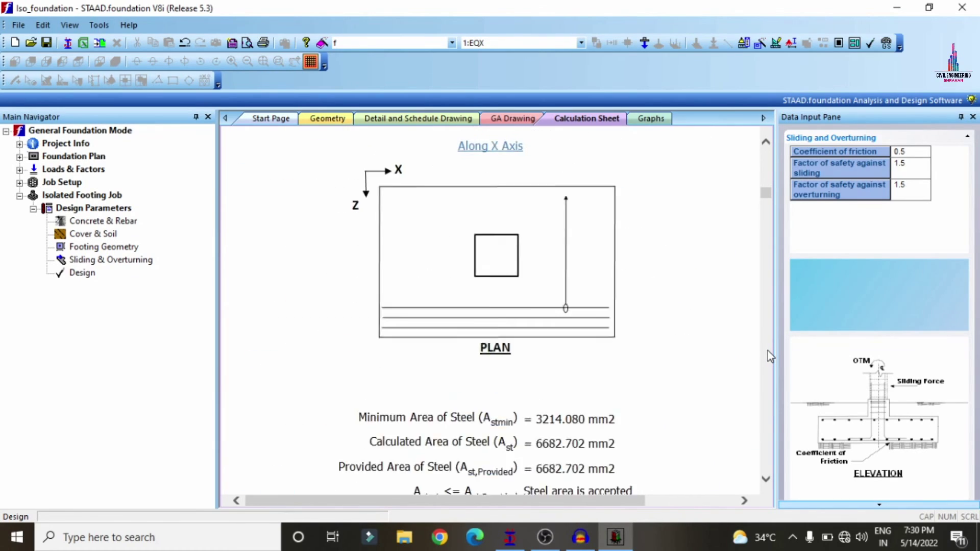
{"action": "scroll", "coordinate": [767, 351], "scroll_direction": "down", "scroll_amount": 5}
Review the 3-D geometry, detail drawing and GA layout, then close STAAD.foundation saving the Iso_foundation job
{"action": "left_click", "coordinate": [271, 118]}
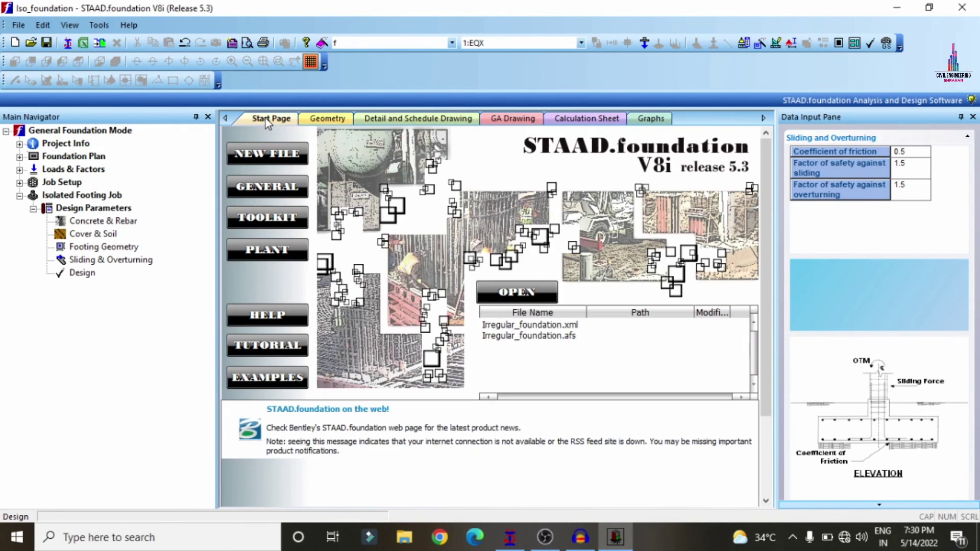
{"action": "left_click", "coordinate": [322, 117]}
{"action": "left_click", "coordinate": [421, 118]}
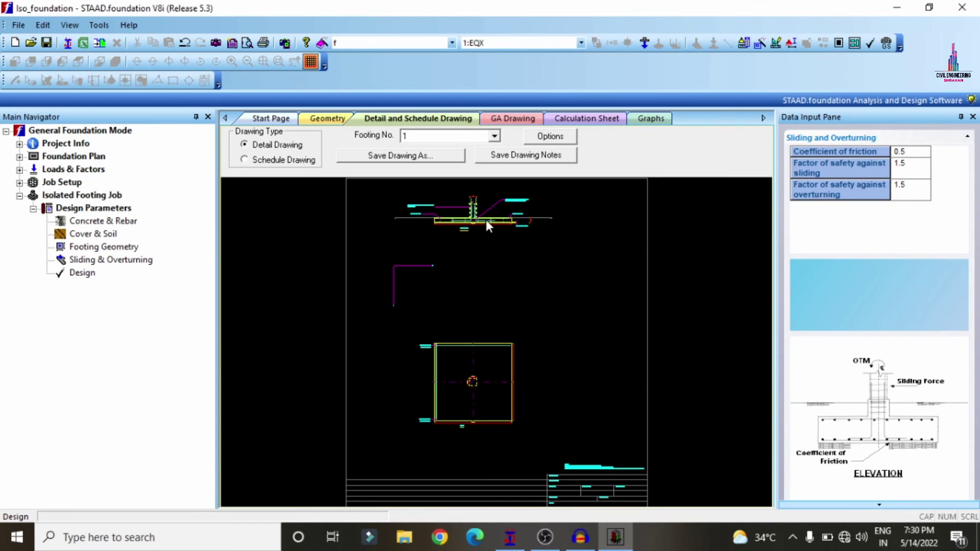
{"action": "scroll", "coordinate": [474, 201], "scroll_direction": "up", "scroll_amount": 5}
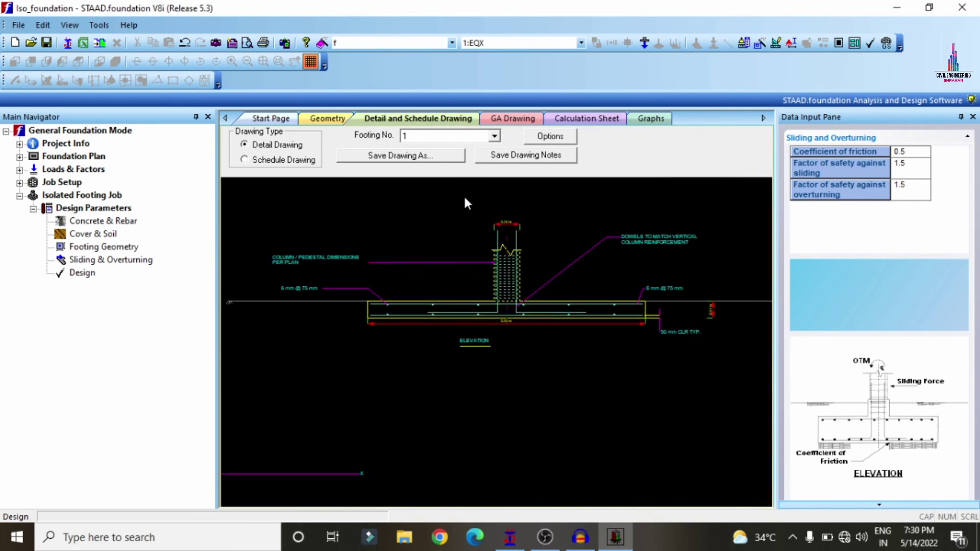
{"action": "scroll", "coordinate": [692, 305], "scroll_direction": "up", "scroll_amount": 3}
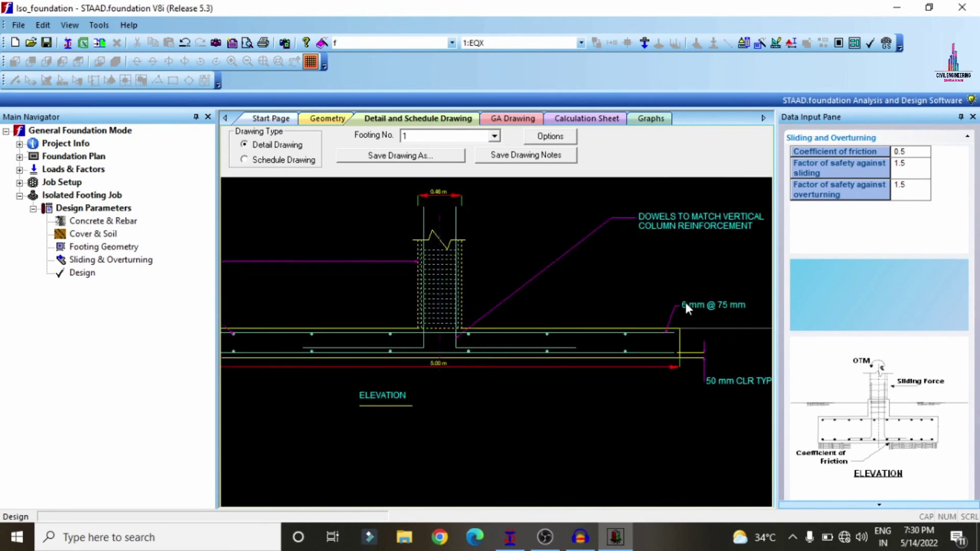
{"action": "scroll", "coordinate": [558, 336], "scroll_direction": "down", "scroll_amount": 4}
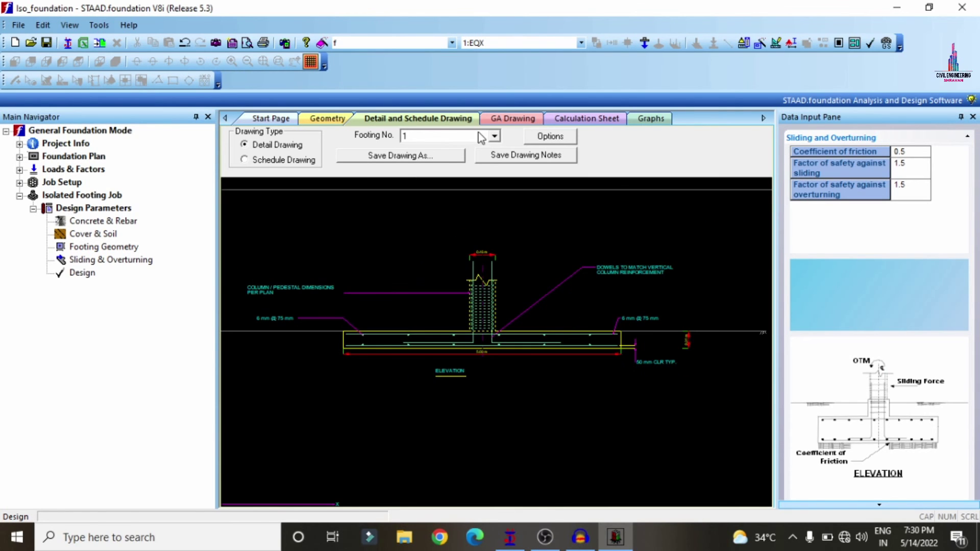
{"action": "left_click", "coordinate": [513, 119]}
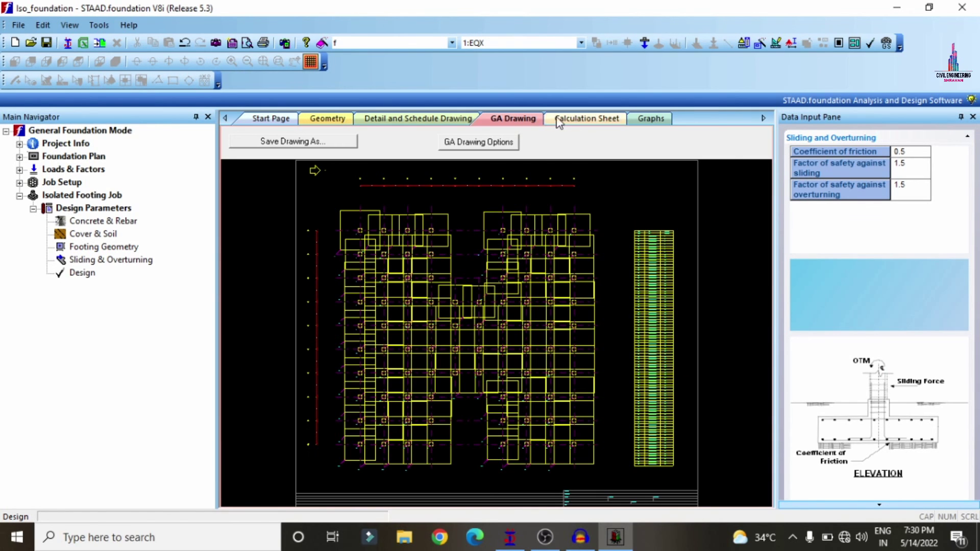
{"action": "left_click", "coordinate": [571, 120]}
{"action": "left_click", "coordinate": [961, 8]}
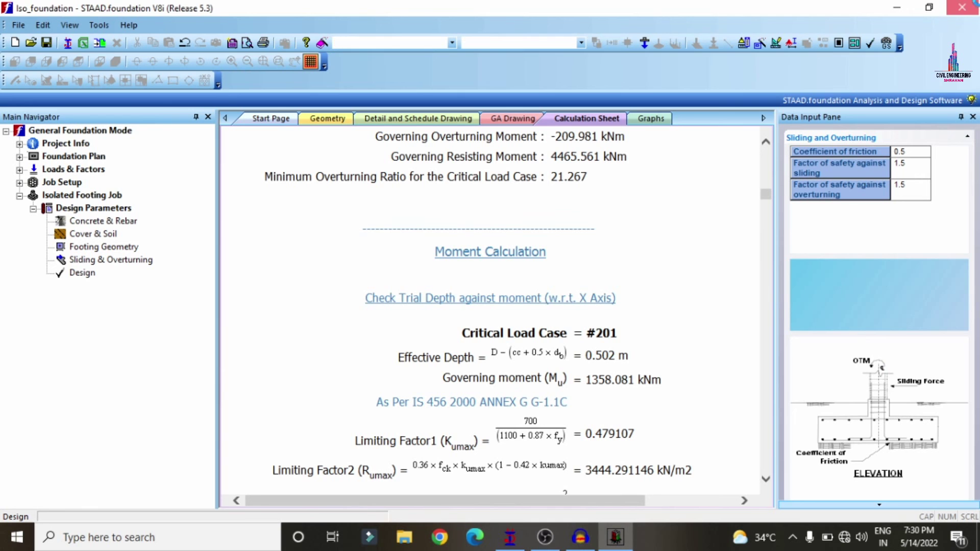
{"action": "left_click", "coordinate": [484, 299]}
Back in Modeling, generate a rendered 3-D view of the frame and maximize it
{"action": "left_click", "coordinate": [49, 109]}
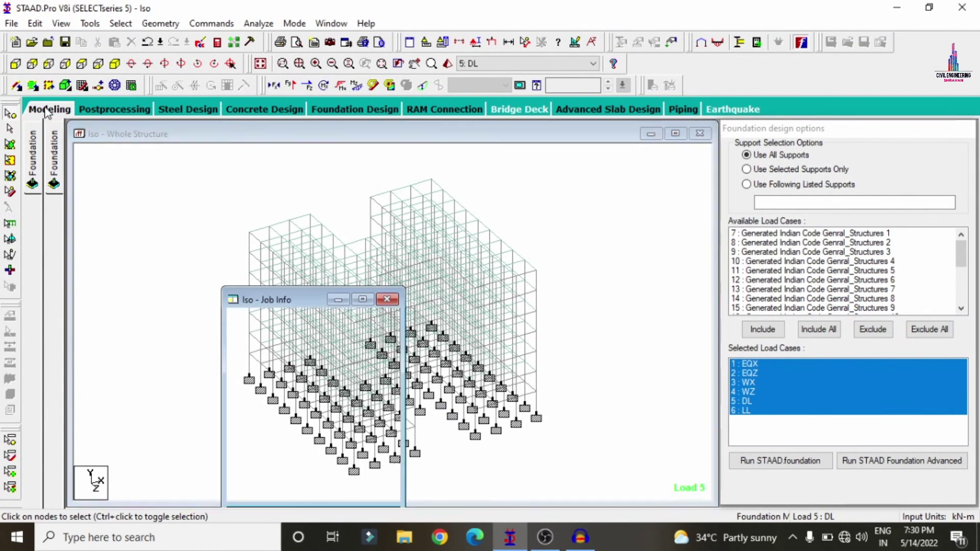
{"action": "left_click", "coordinate": [448, 65]}
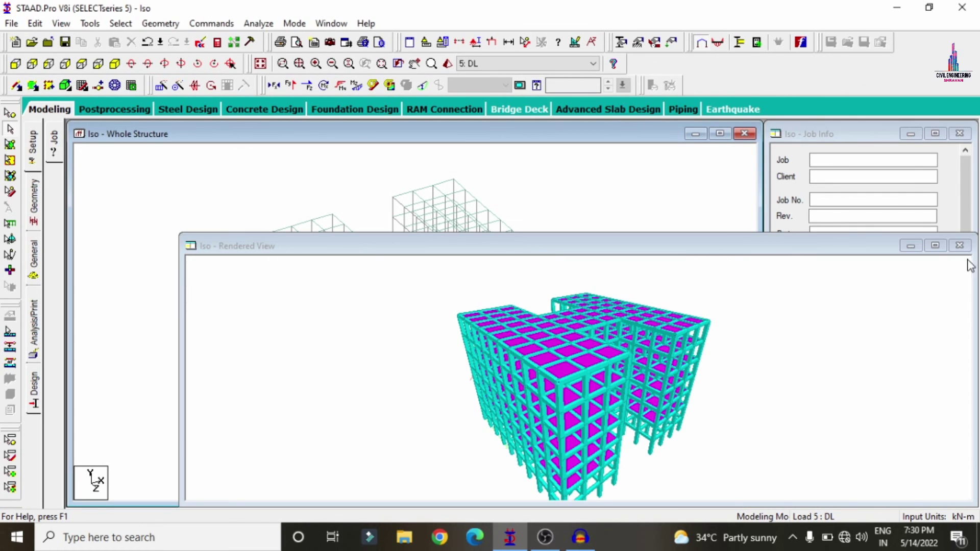
{"action": "left_click", "coordinate": [934, 246]}
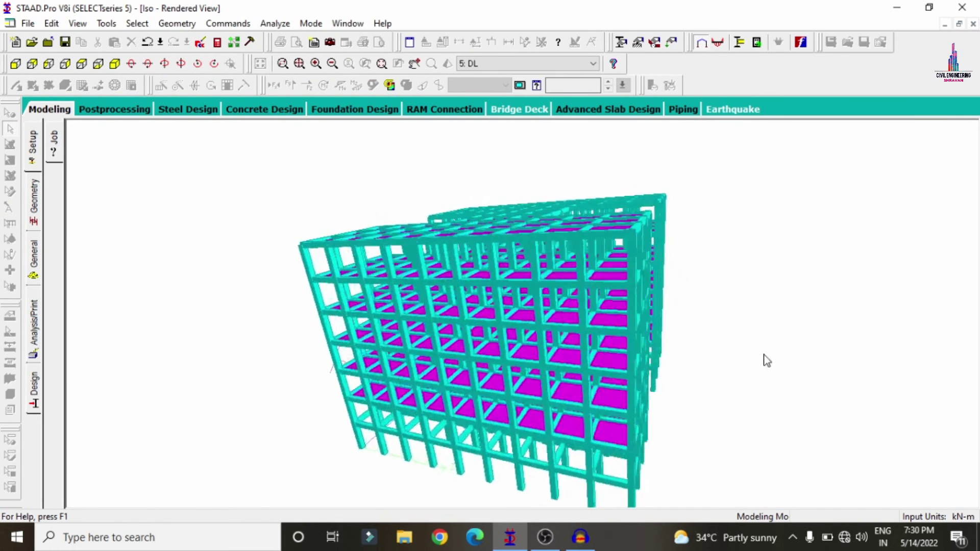